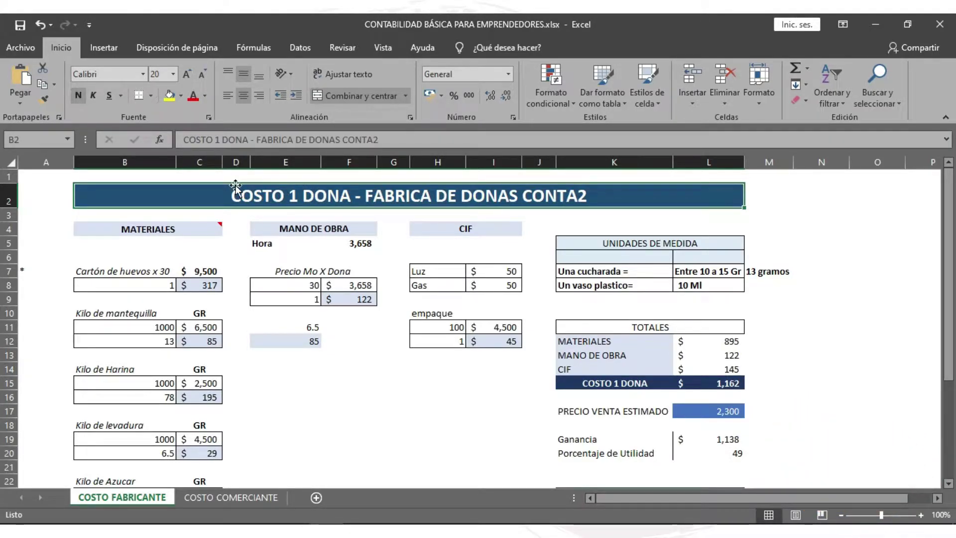
Step: Point out the MATERIALES, MANO DE OBRA and CIF sections and the MATERIALES heading note
left_click(193, 226)
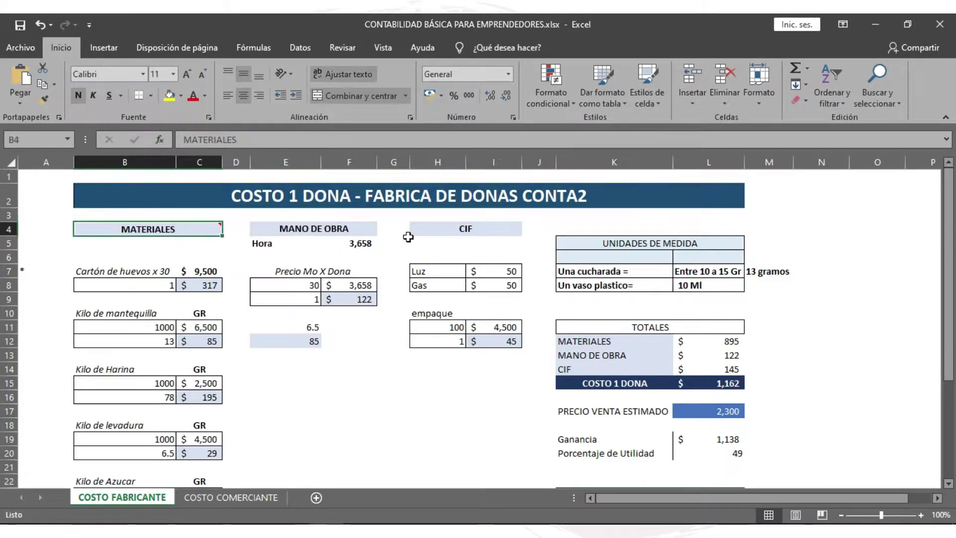
left_click(370, 227)
left_click(444, 228)
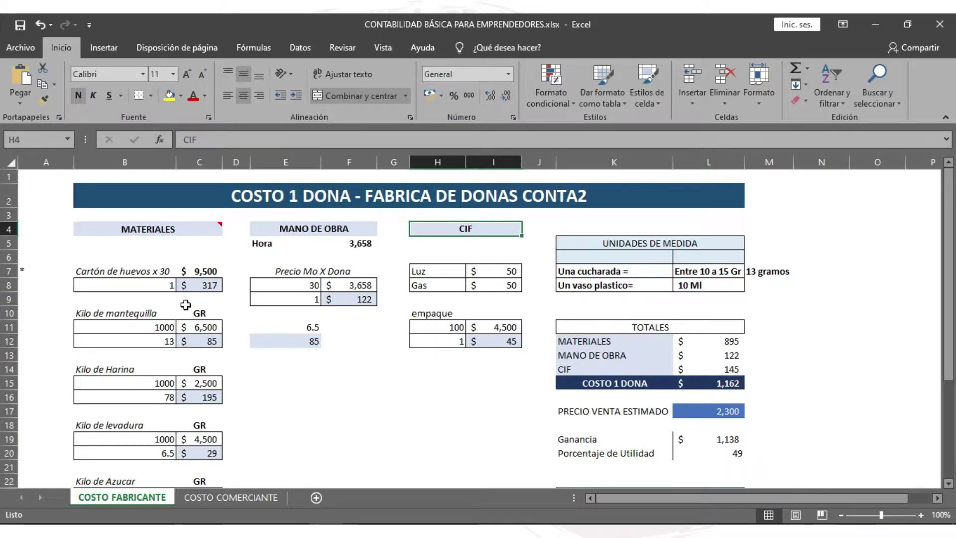
left_click(202, 228)
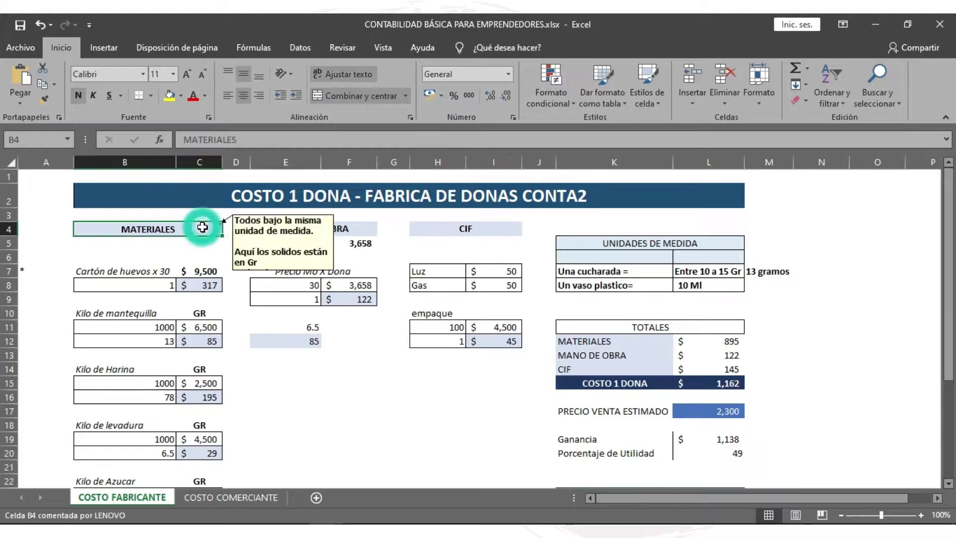
Step: Inspect the oil material block and the hourly labour cost formula with its 877803 figure
scroll(200, 349, "down", 6)
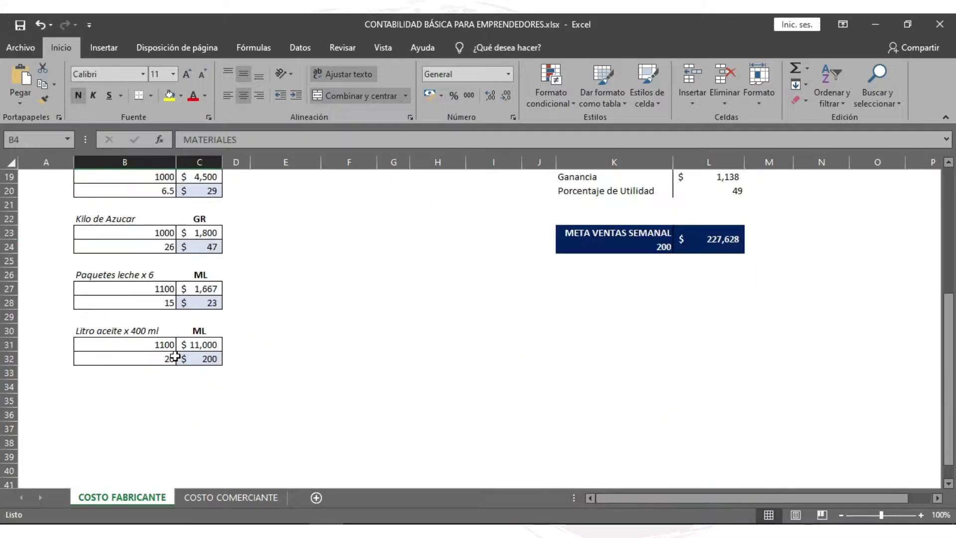
left_click(209, 330)
scroll(239, 289, "up", 6)
left_click(282, 232)
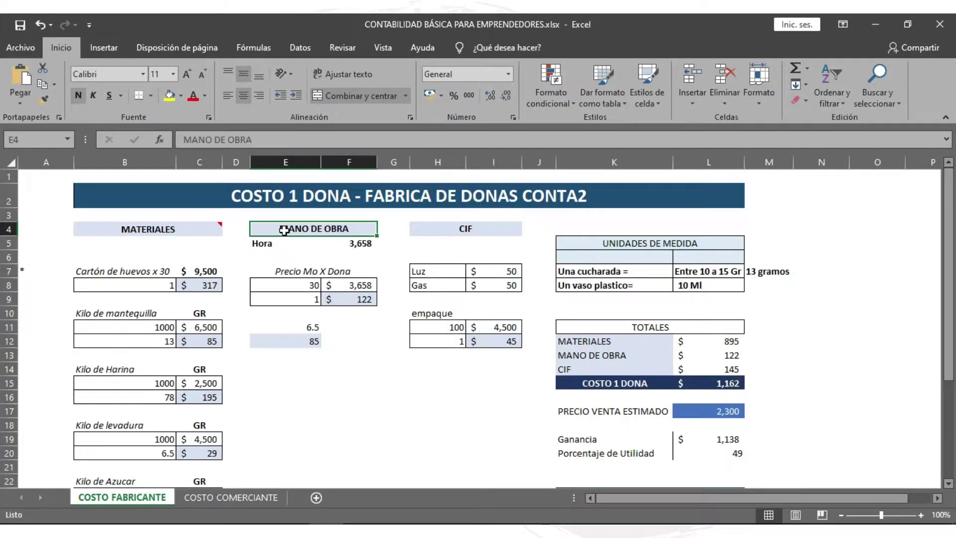
left_click(269, 243)
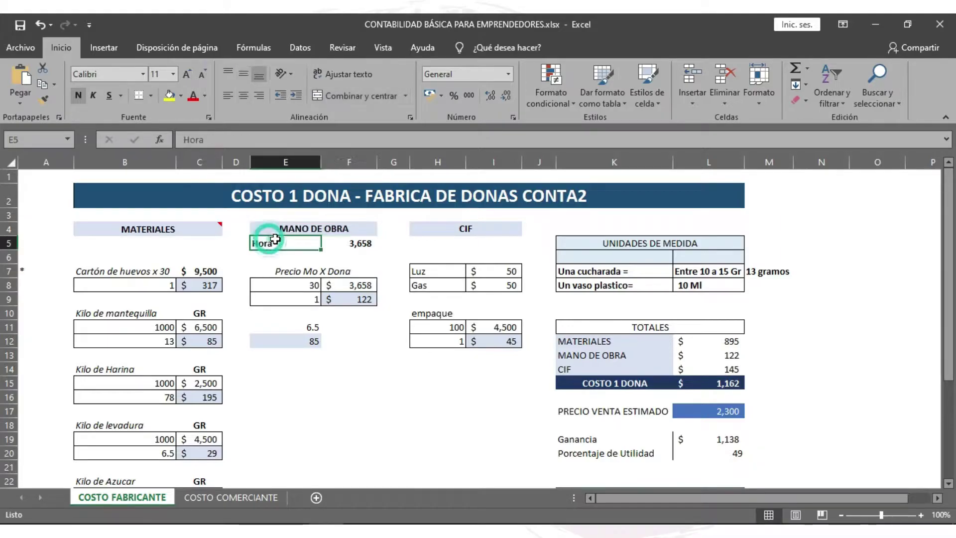
left_click(358, 243)
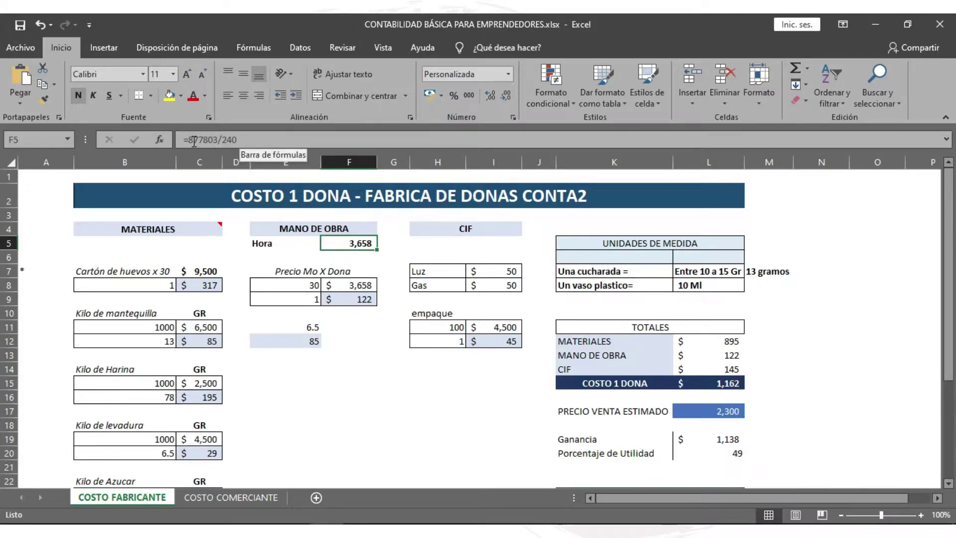
left_click_drag(189, 140, 219, 135)
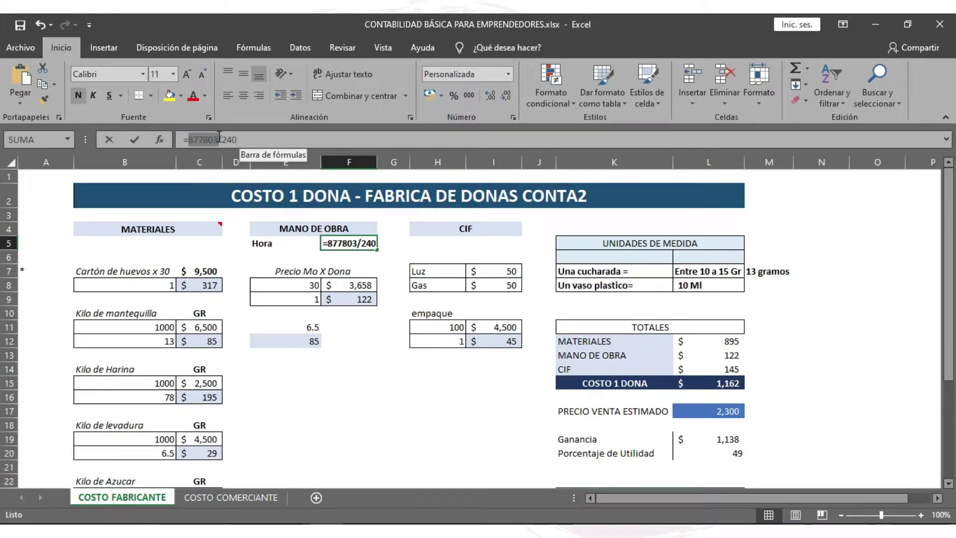
left_click(244, 139)
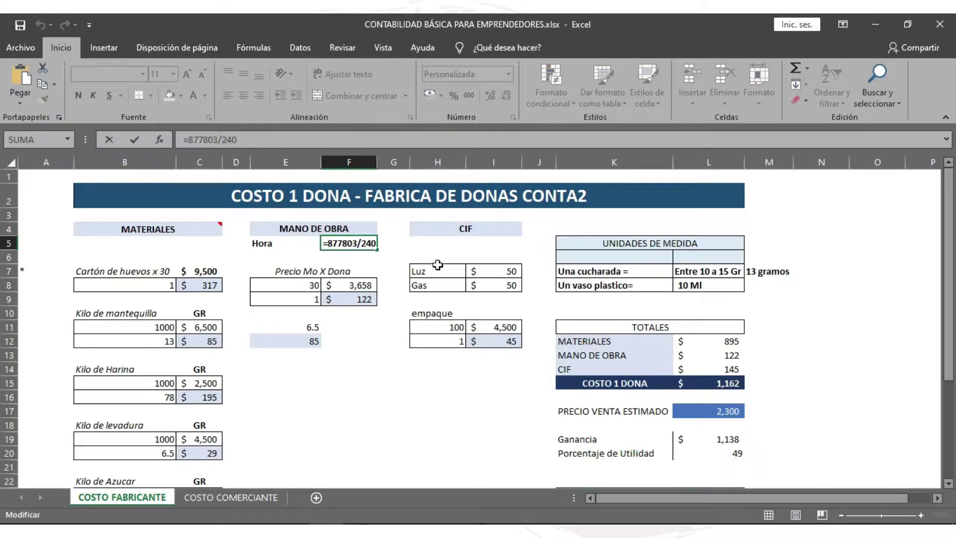
Step: Review the UNIDADES DE MEDIDA table: tablespoon of 13 grams (10–15 g range) and plastic cup
left_click_drag(667, 244, 727, 287)
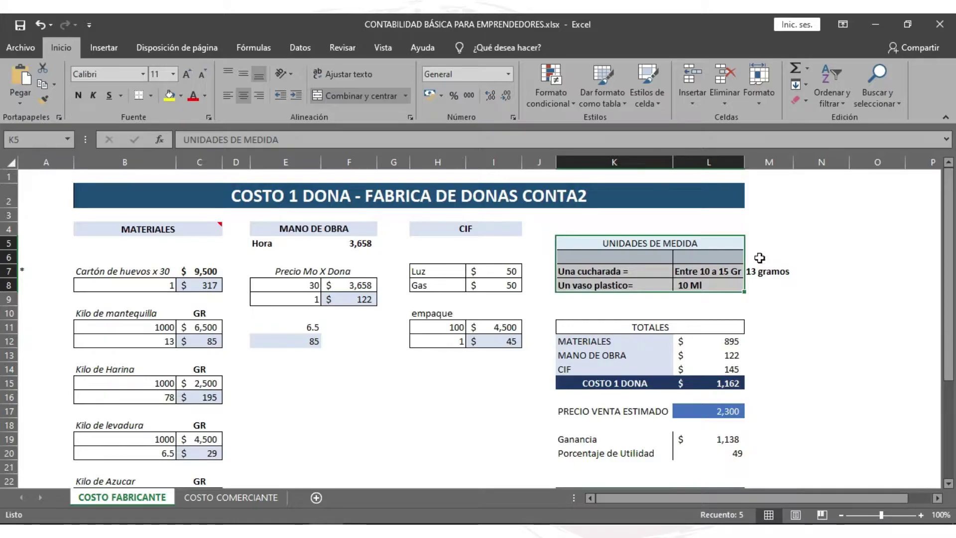
left_click(755, 241)
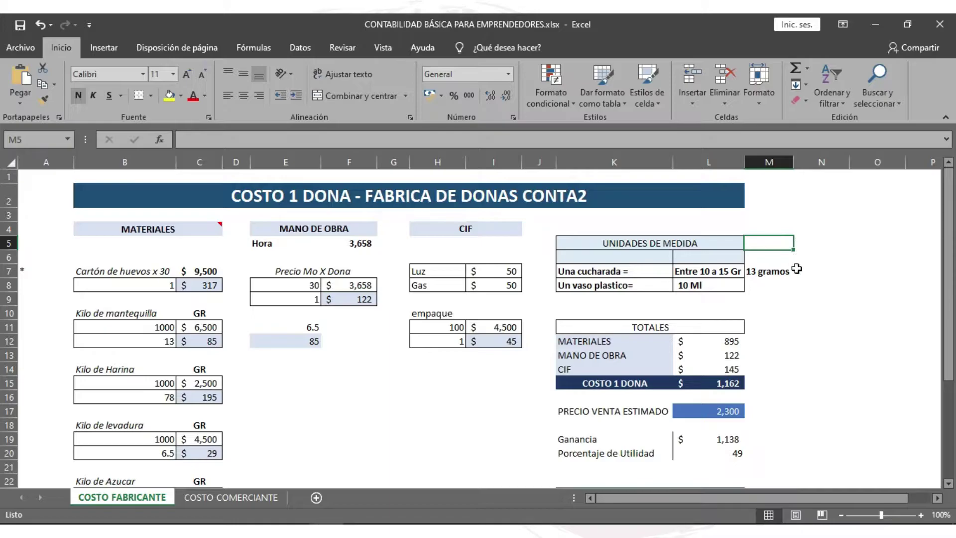
left_click(652, 246)
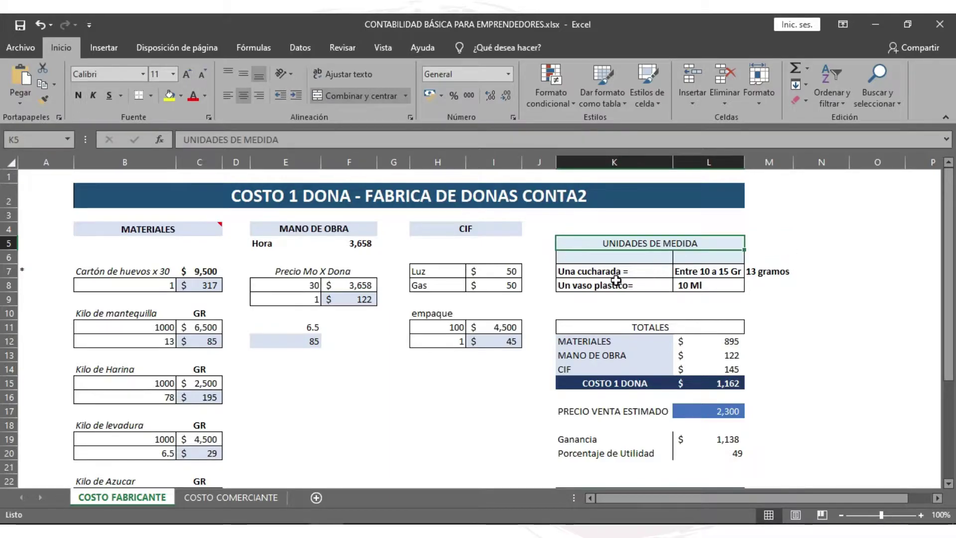
left_click(563, 270)
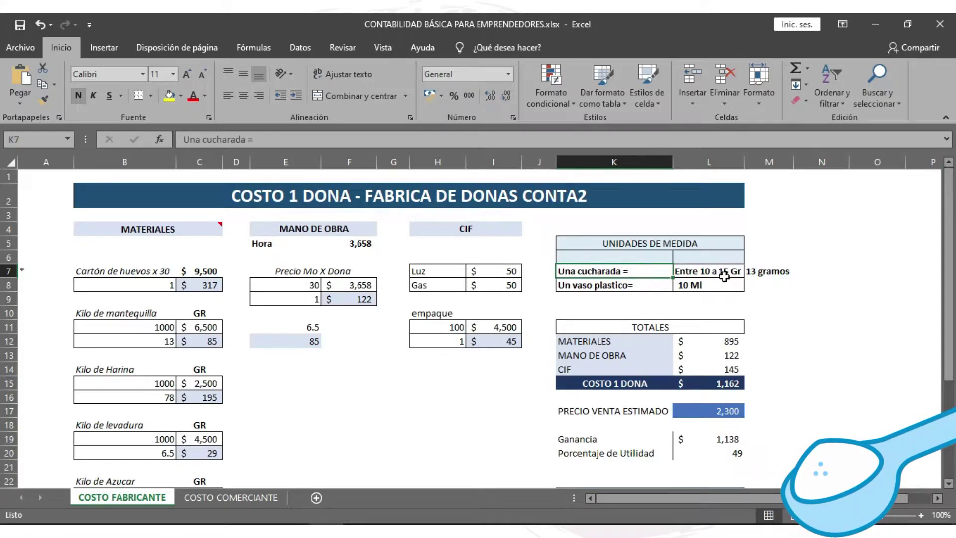
left_click(727, 273)
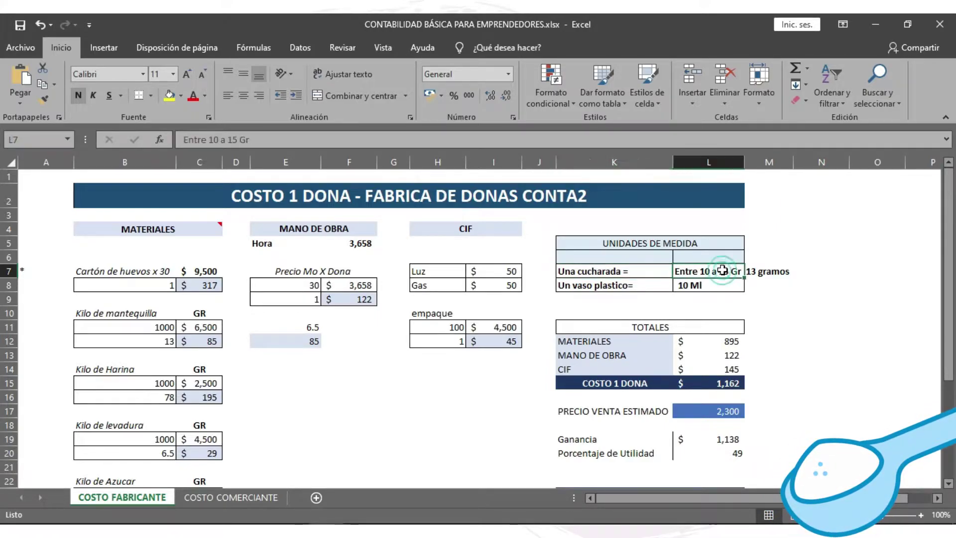
left_click(755, 271)
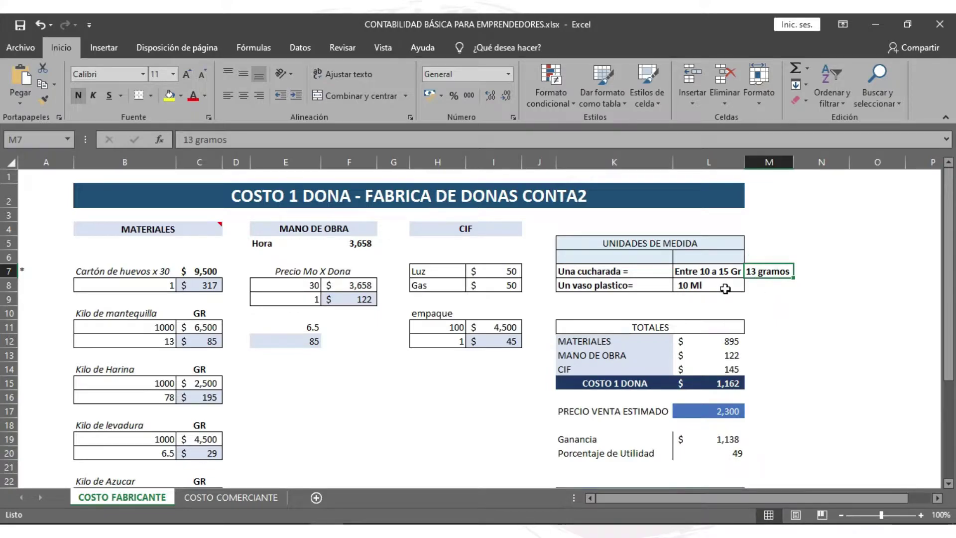
left_click(592, 285)
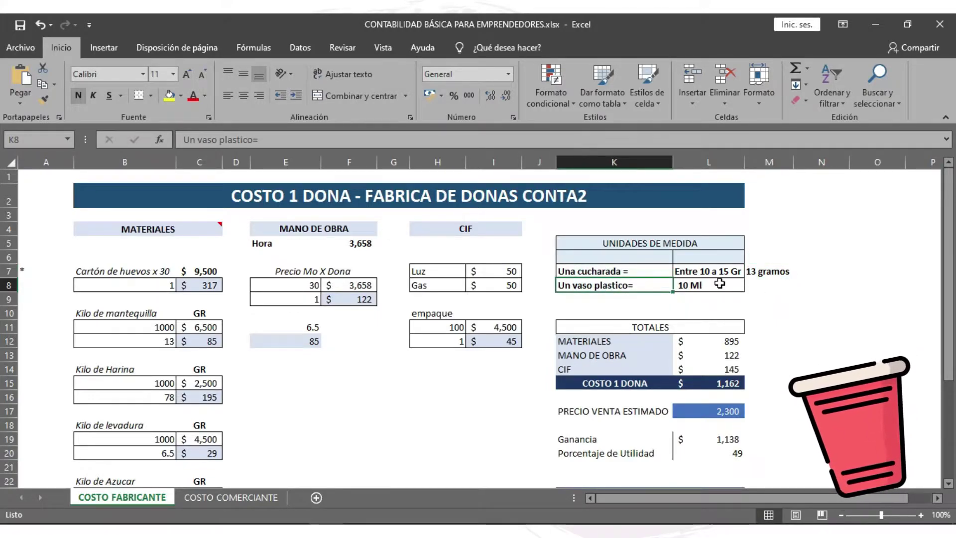
left_click_drag(613, 272, 769, 286)
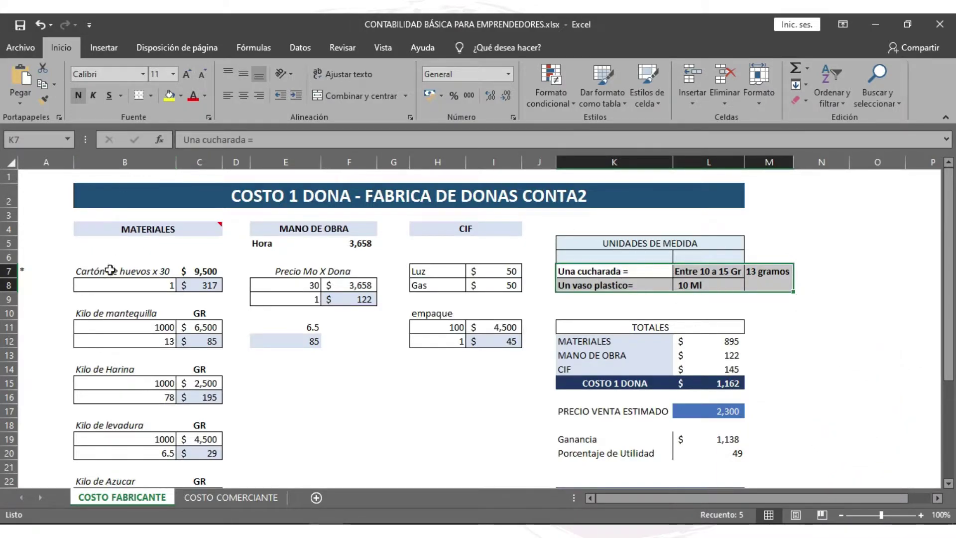
left_click(197, 257)
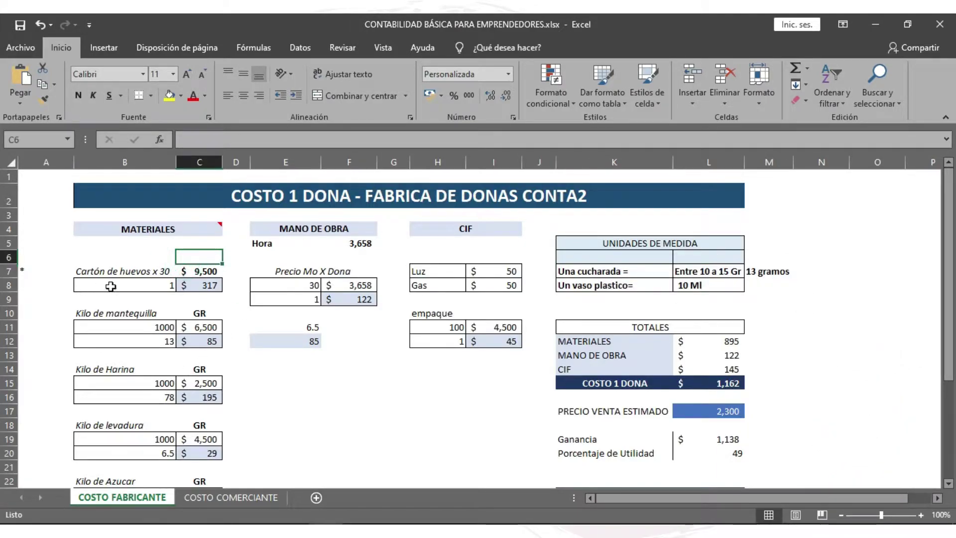
Step: Check the COTIZACIONES-linked labels for egg carton, butter, flour, yeast, sugar, milk and oil
left_click(108, 271)
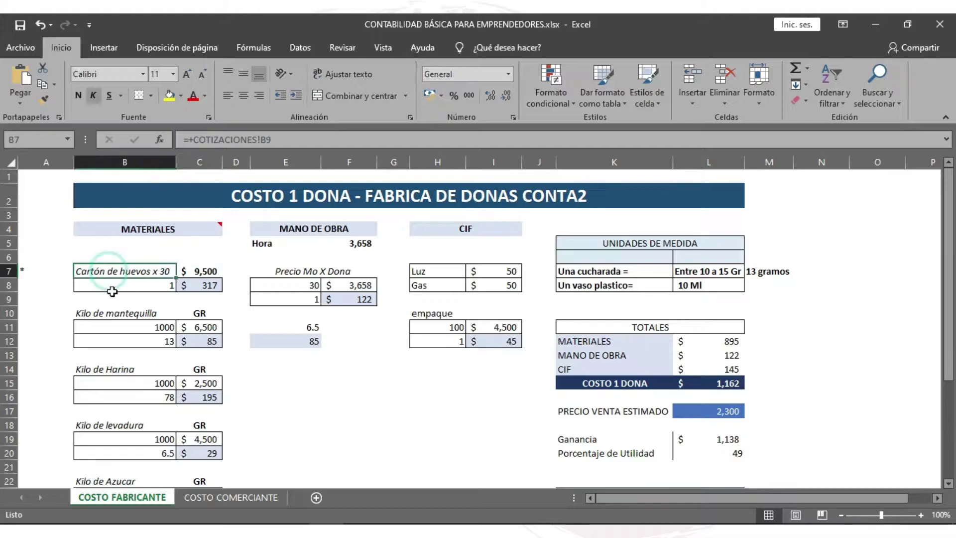
left_click(128, 312)
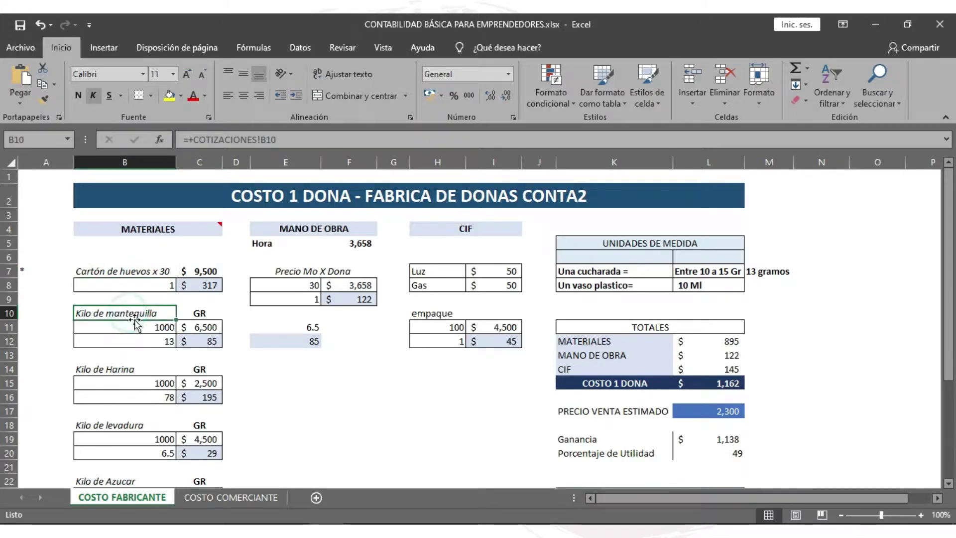
left_click(133, 369)
left_click(132, 425)
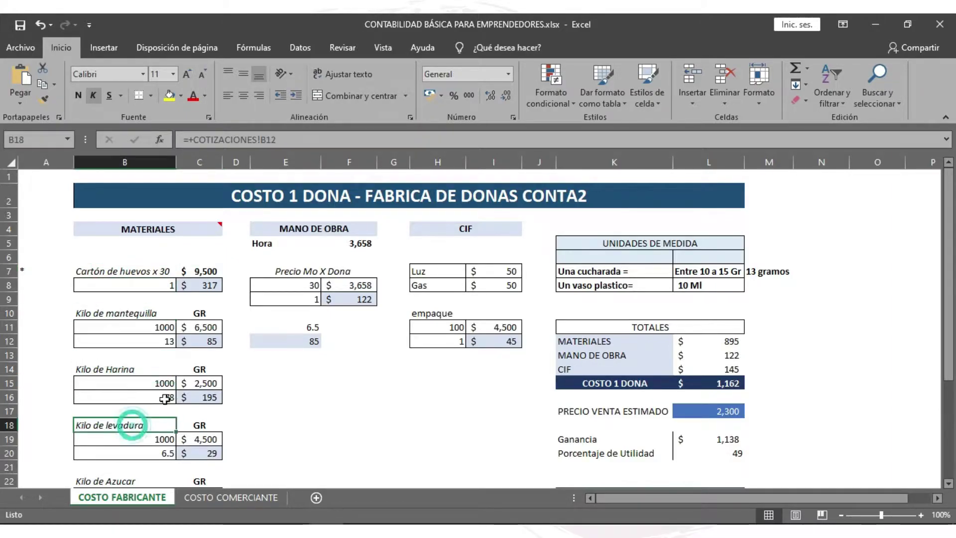
scroll(164, 399, "down", 3)
left_click(125, 345)
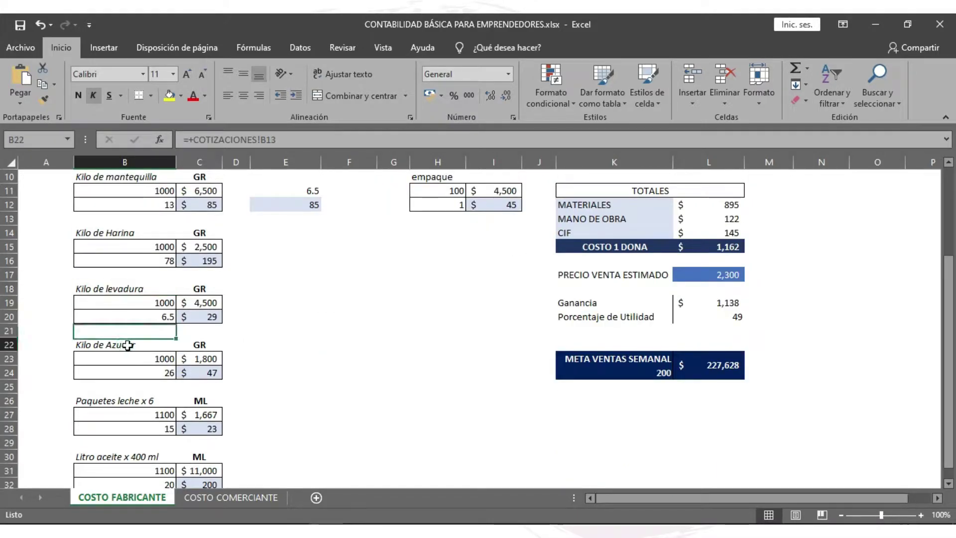
left_click(148, 401)
left_click(140, 455)
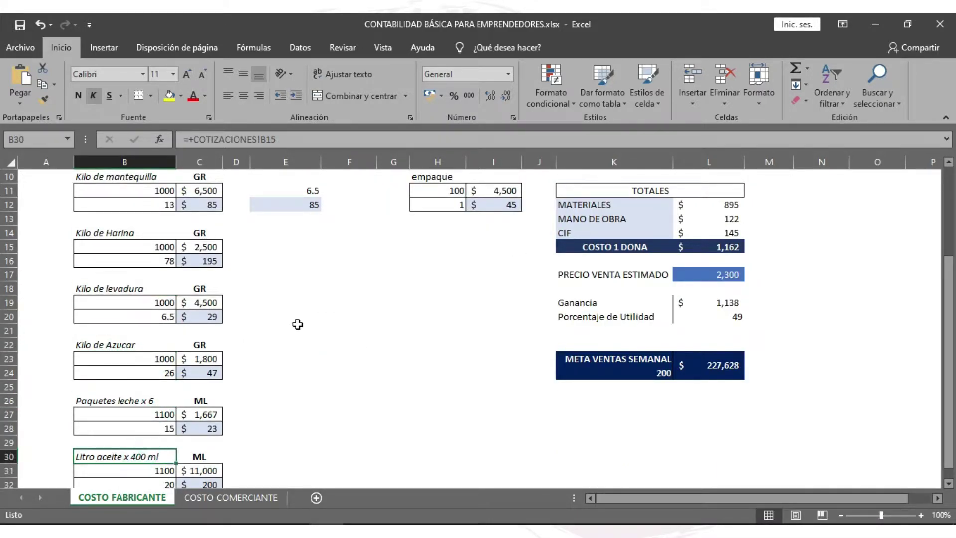
scroll(127, 268, "up", 3)
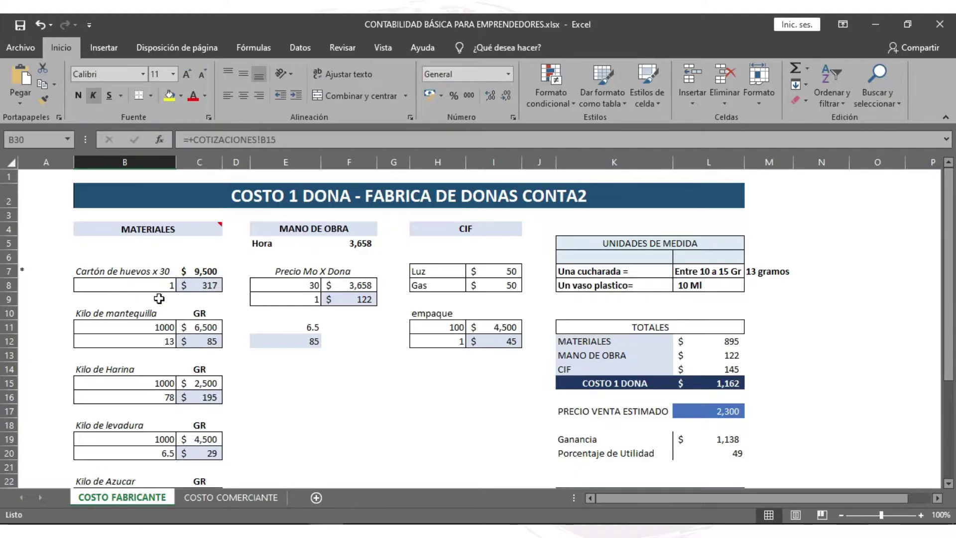
left_click(349, 341)
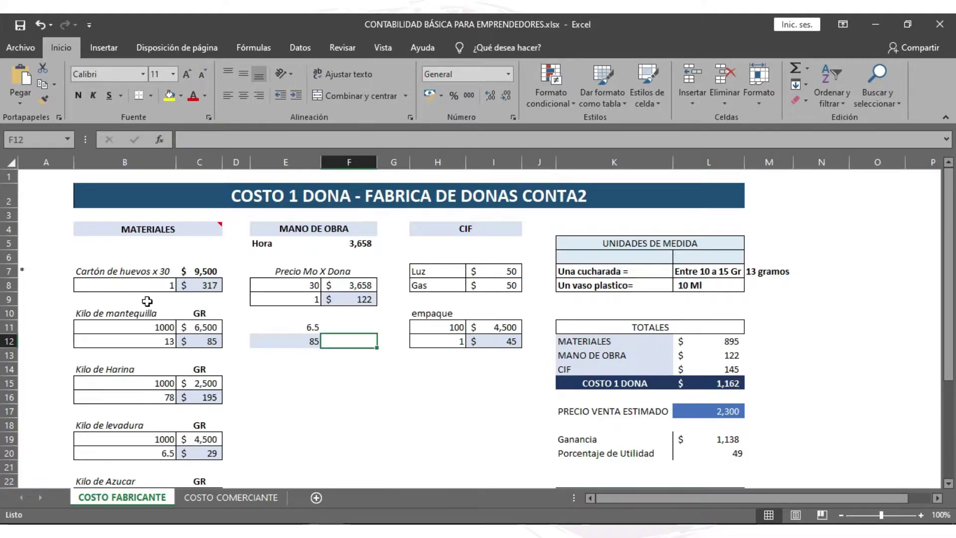
Step: Enter =+C7/30 in C8 to get the one-egg cost from the linked carton price
left_click(138, 270)
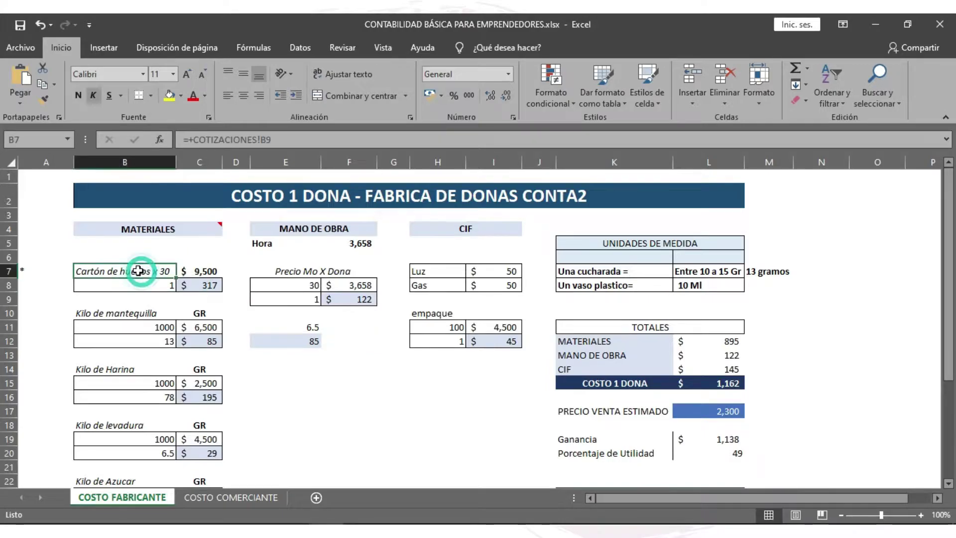
left_click(204, 270)
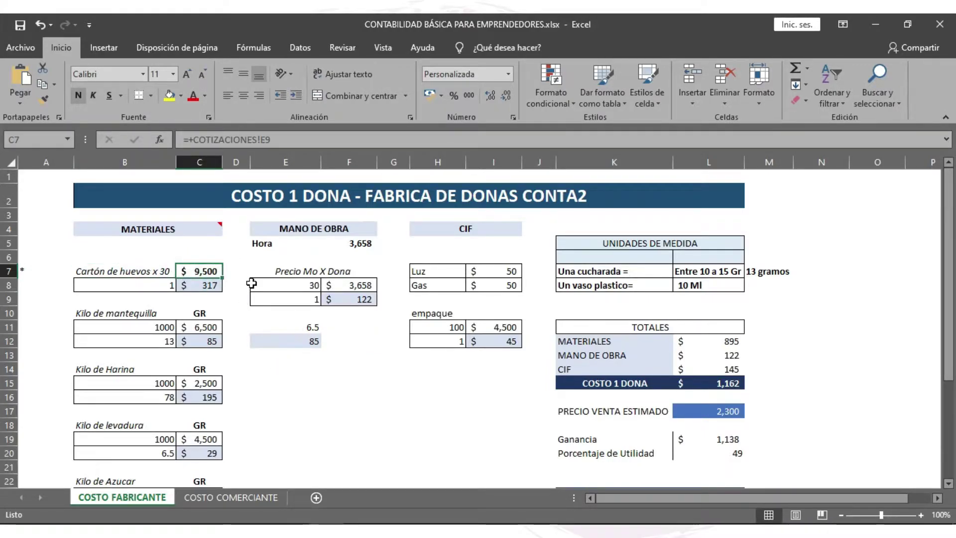
key("Down")
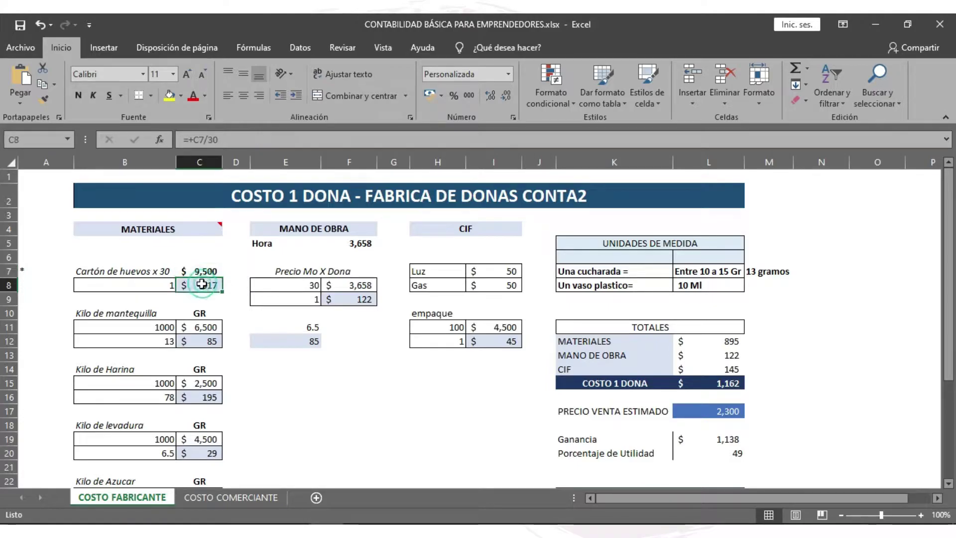
left_click(248, 134)
type("=+C7/30")
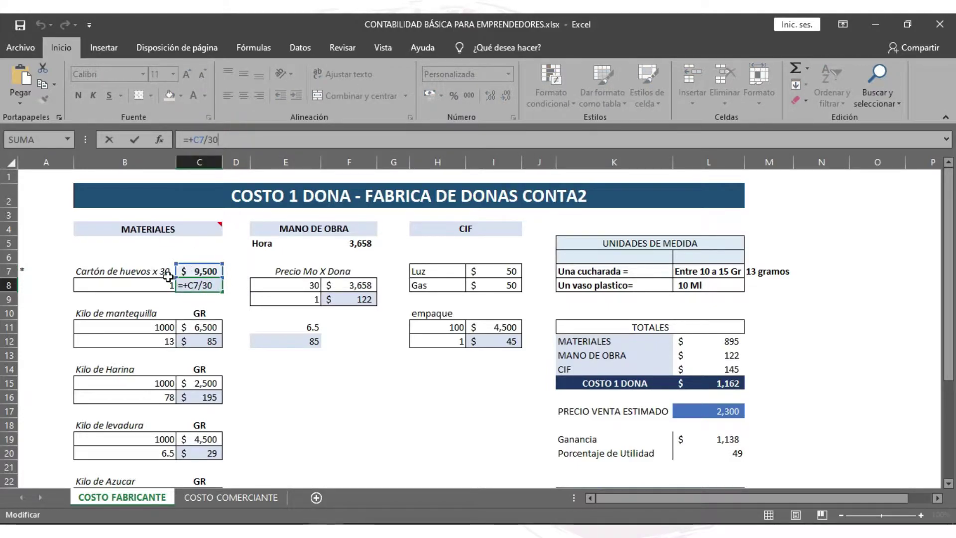
key("Return")
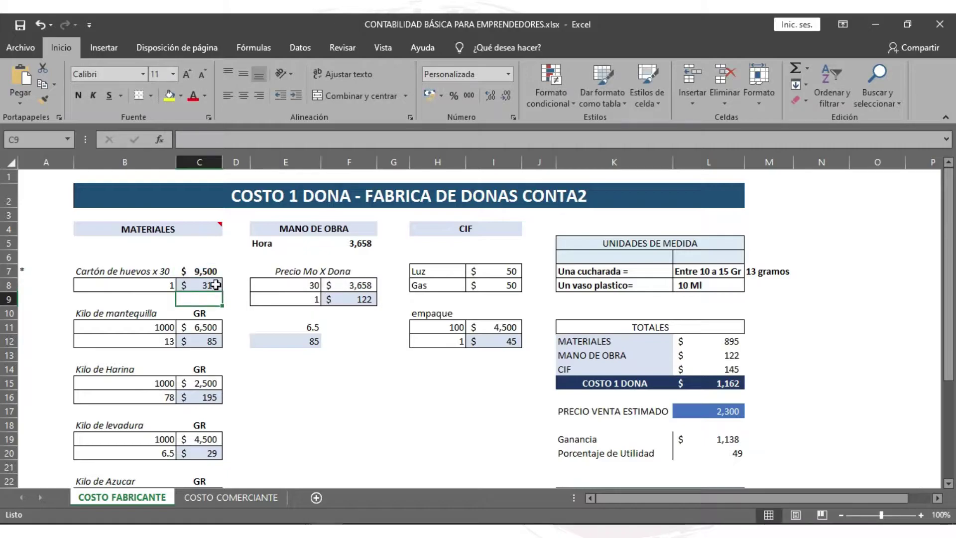
Step: Check the butter cells: GR unit, 1000 package, linked price and the 13-gram cost formula in C12
left_click(125, 313)
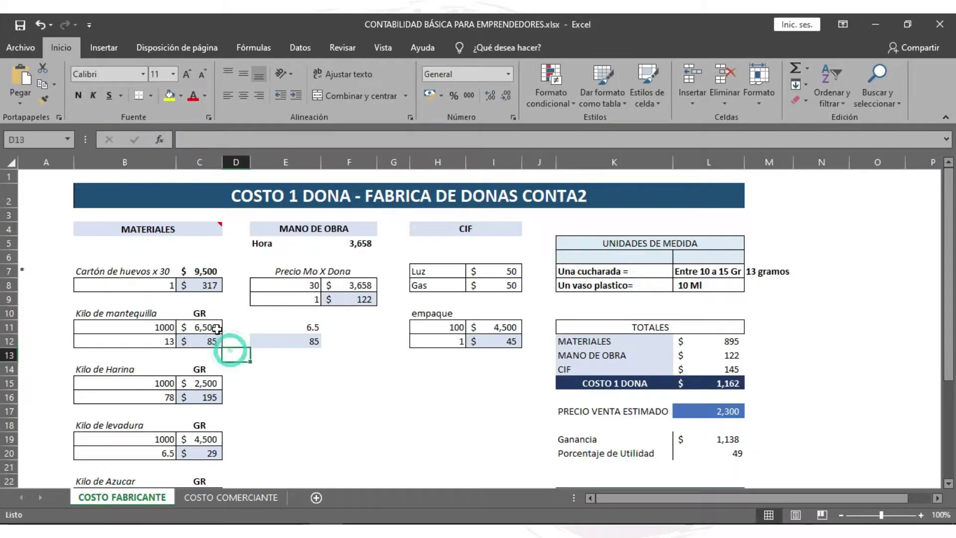
left_click(209, 313)
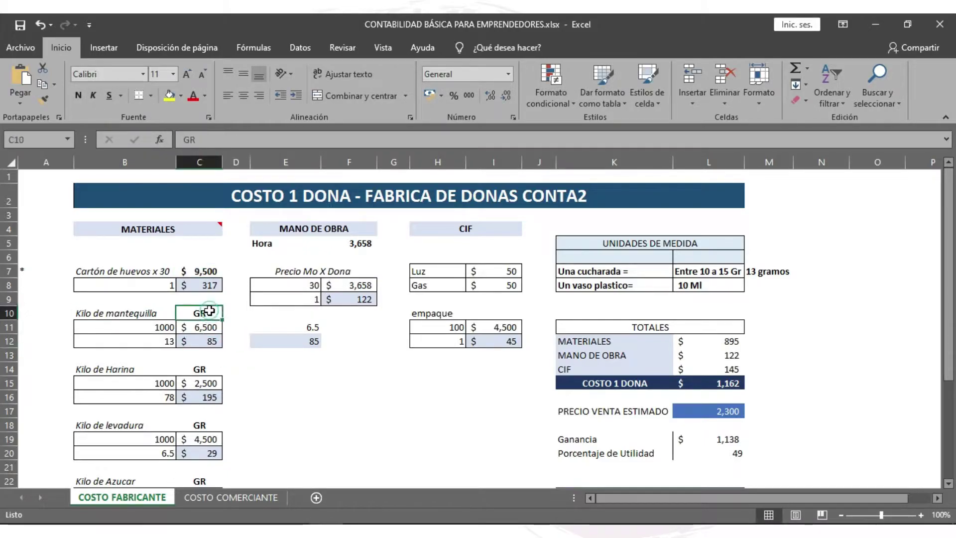
left_click(154, 328)
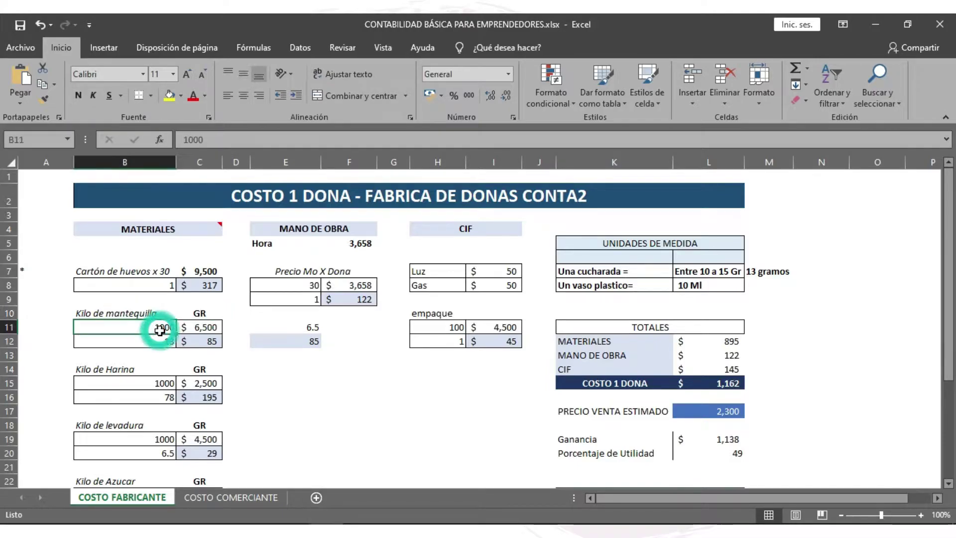
left_click(207, 326)
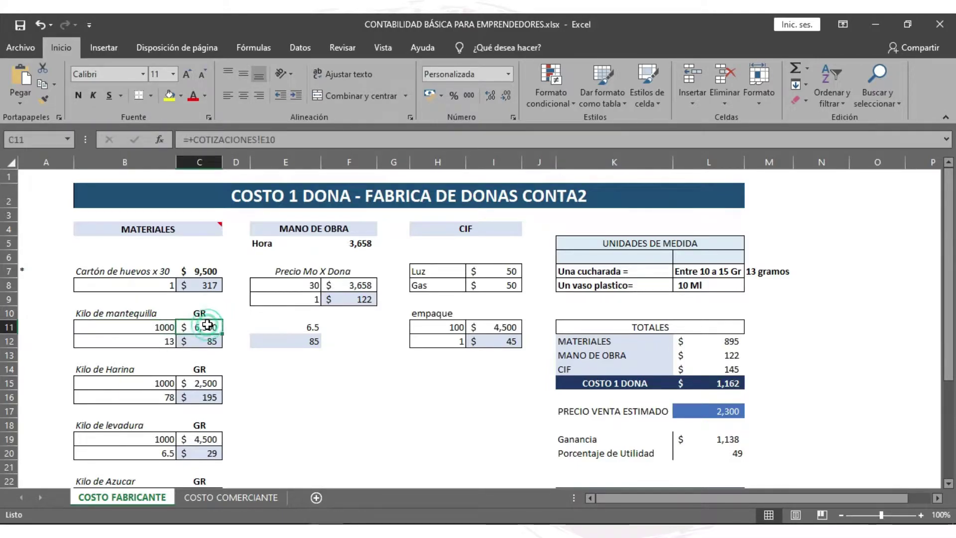
left_click(206, 342)
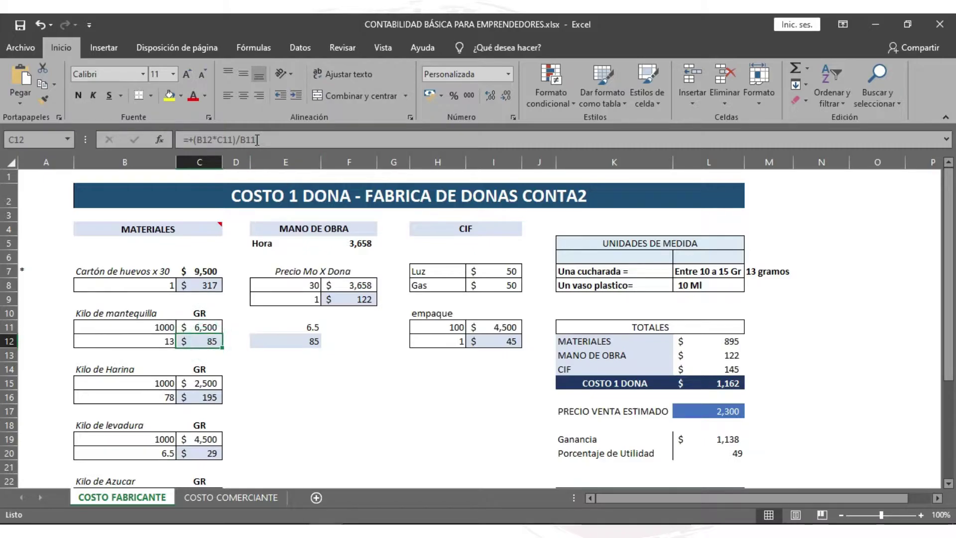
key("Down")
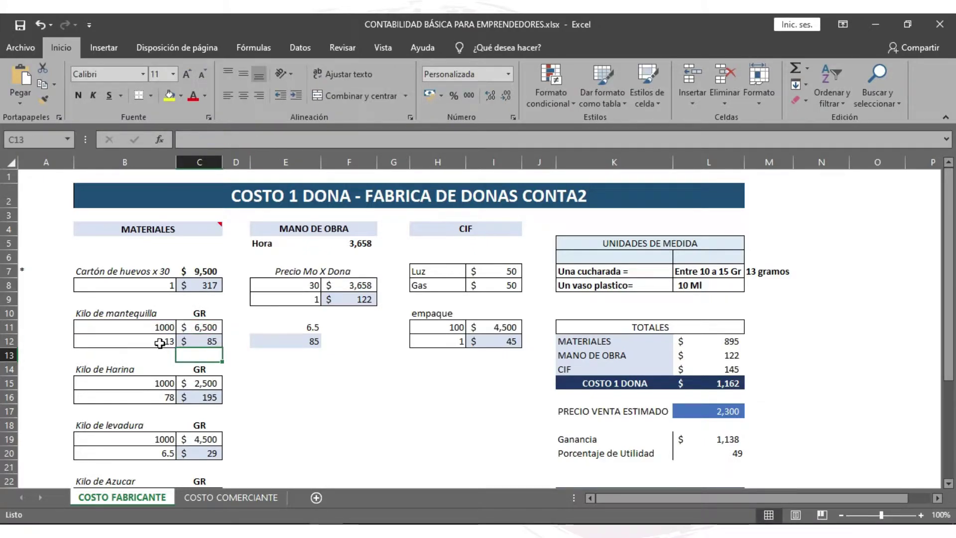
left_click(159, 343)
left_click(751, 271)
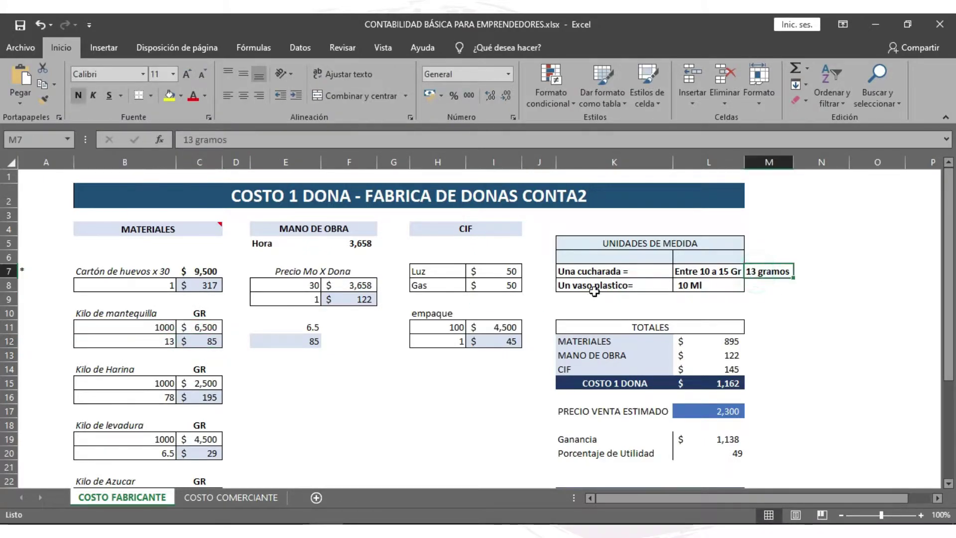
left_click(201, 343)
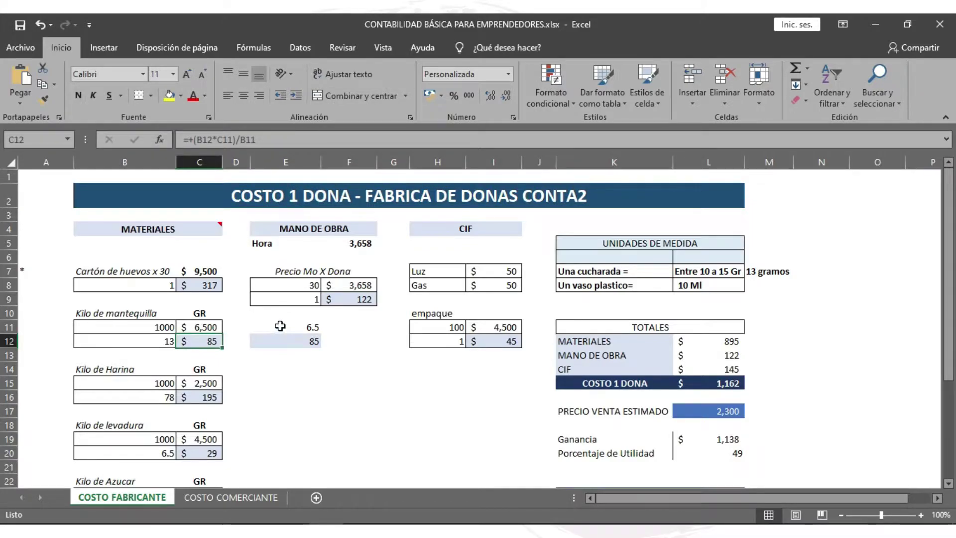
Step: Enter =+C11/B11 in E11 for butter's price per gram of 6.5
left_click(280, 326)
left_click(249, 139)
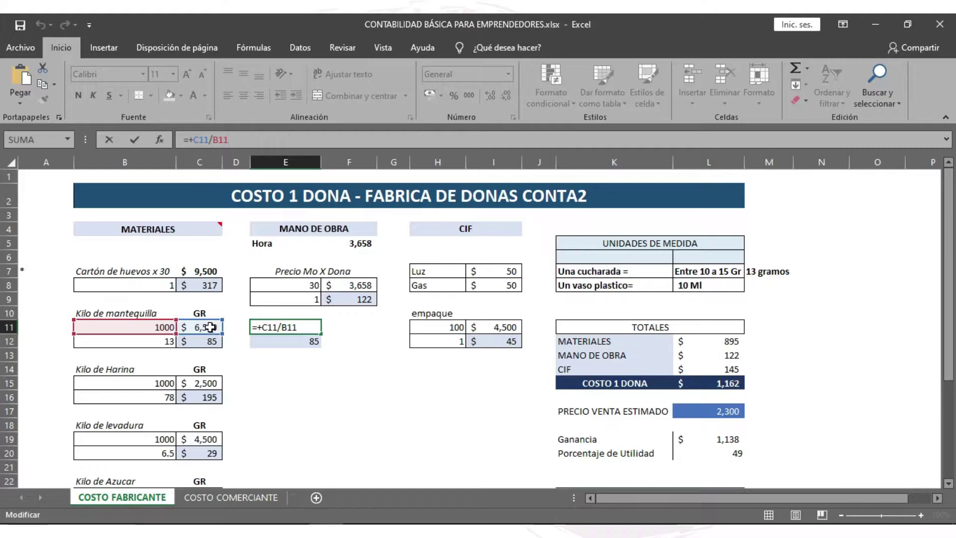
key("Return")
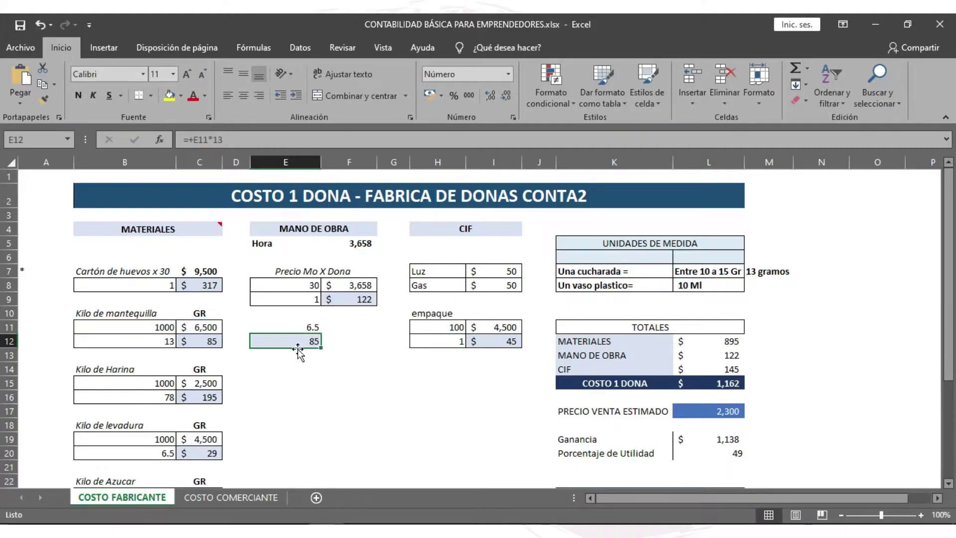
Step: Enter =+E11*13 in E12 for the 13-gram butter cost of 85 and review it
left_click(253, 140)
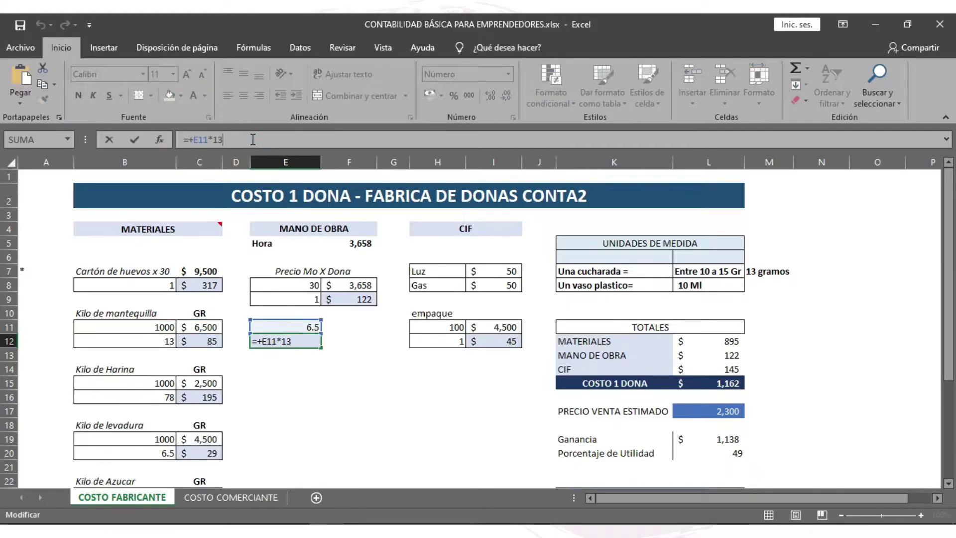
key("Return")
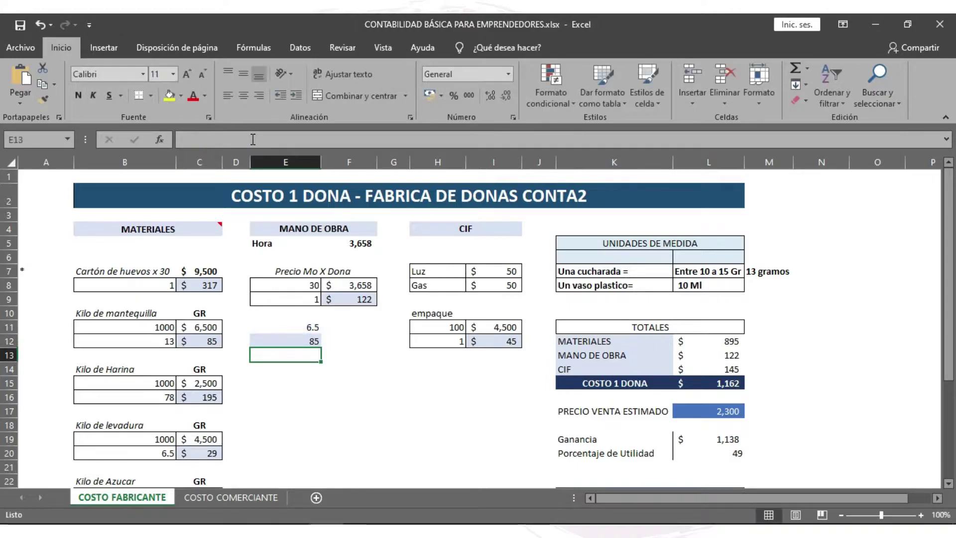
left_click(305, 341)
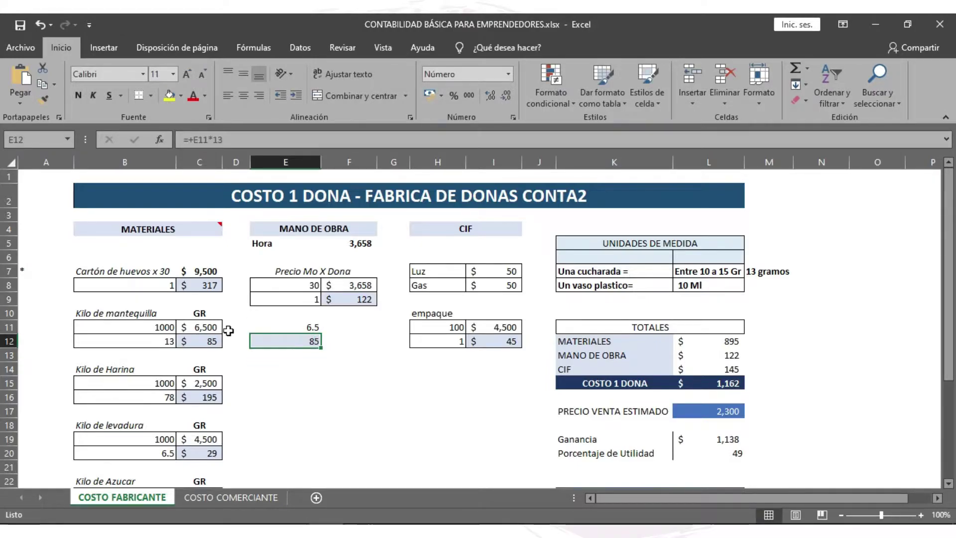
left_click(212, 339)
left_click(274, 337)
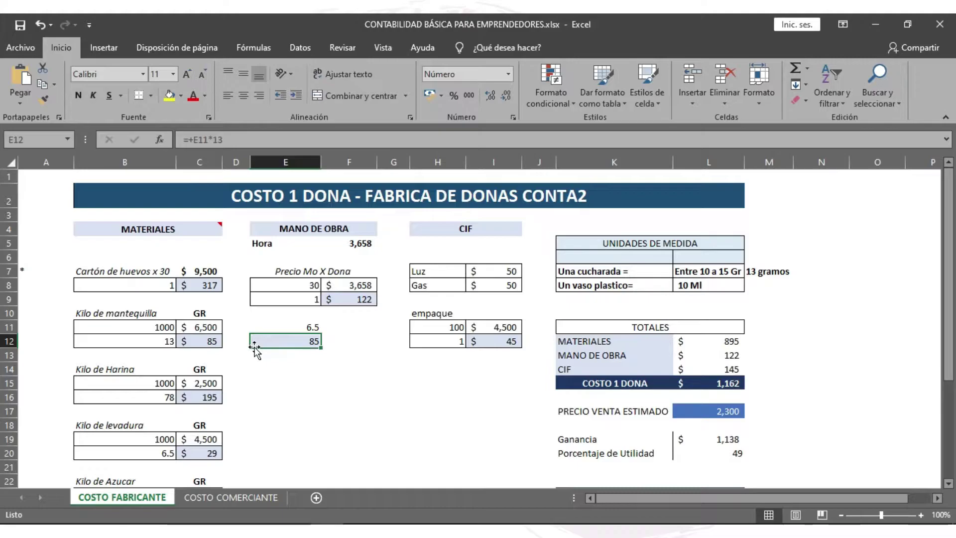
scroll(256, 349, "down", 1)
left_click(348, 358)
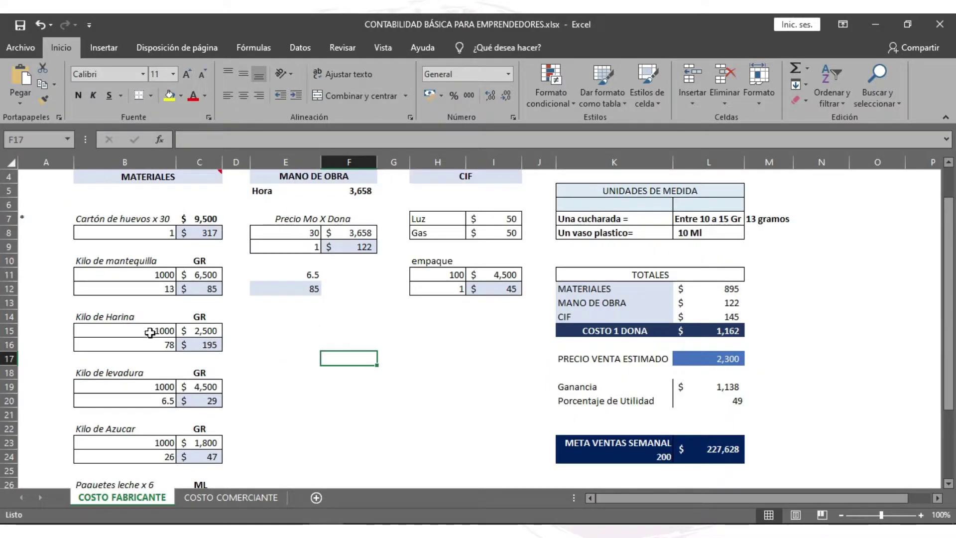
Step: Confirm the flour quantity formula in B16 showing 78 and clear the old flour cost in C16
left_click(215, 330)
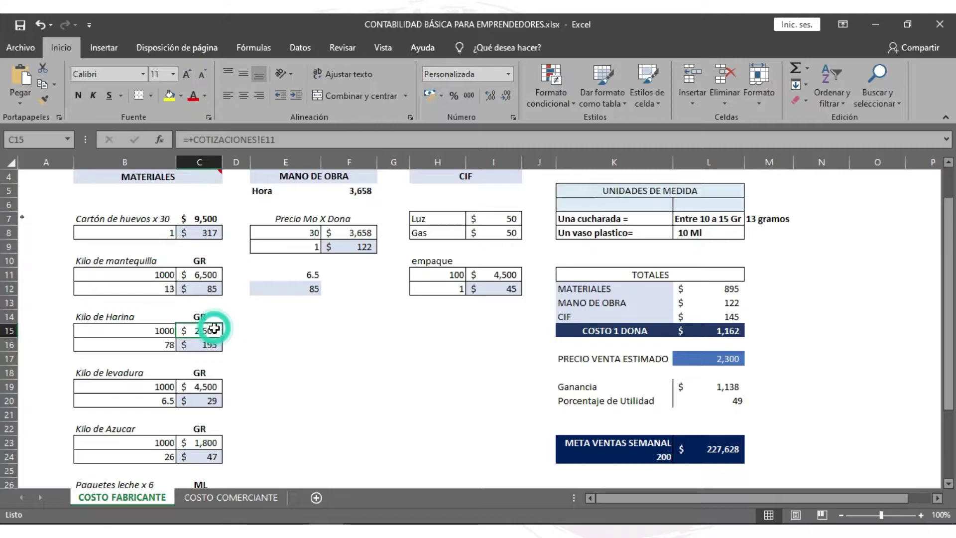
left_click(157, 343)
left_click(279, 141)
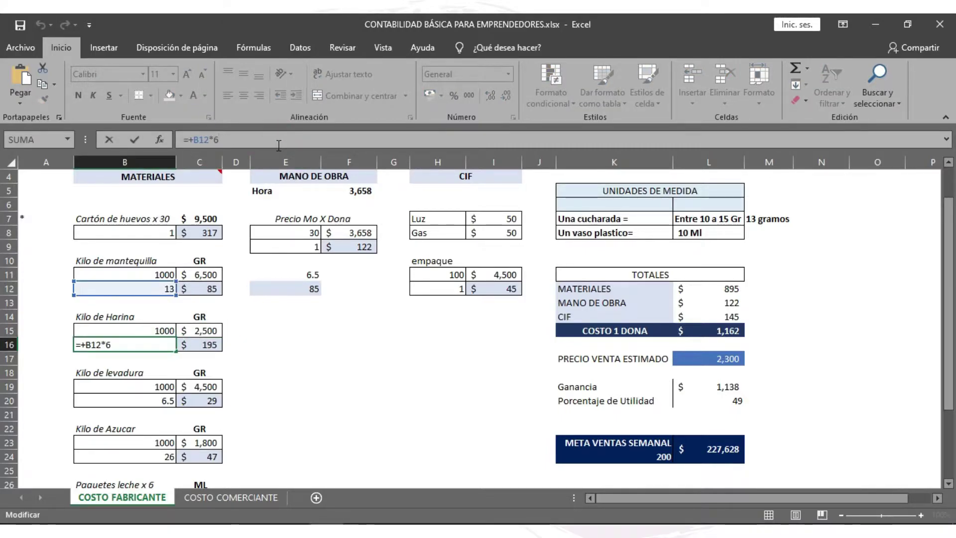
key("Return")
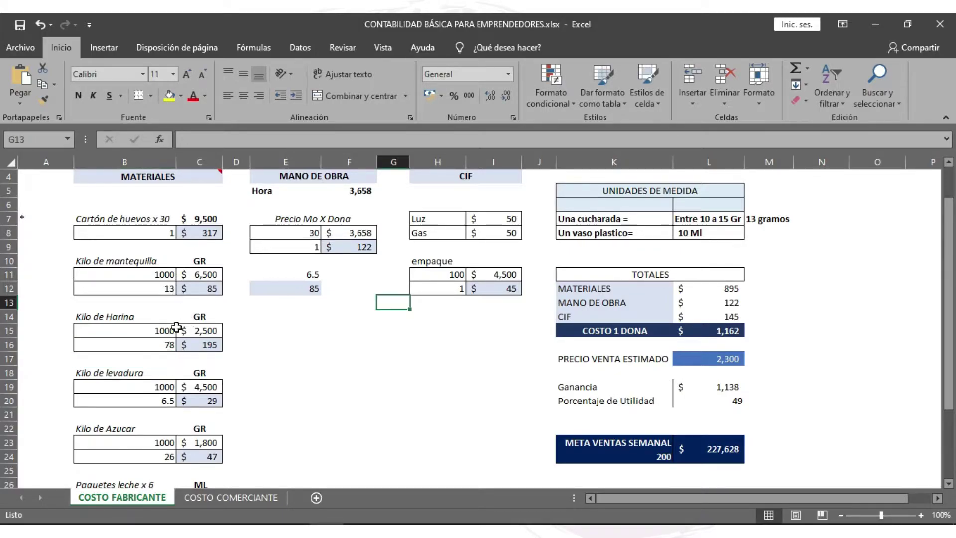
left_click(211, 345)
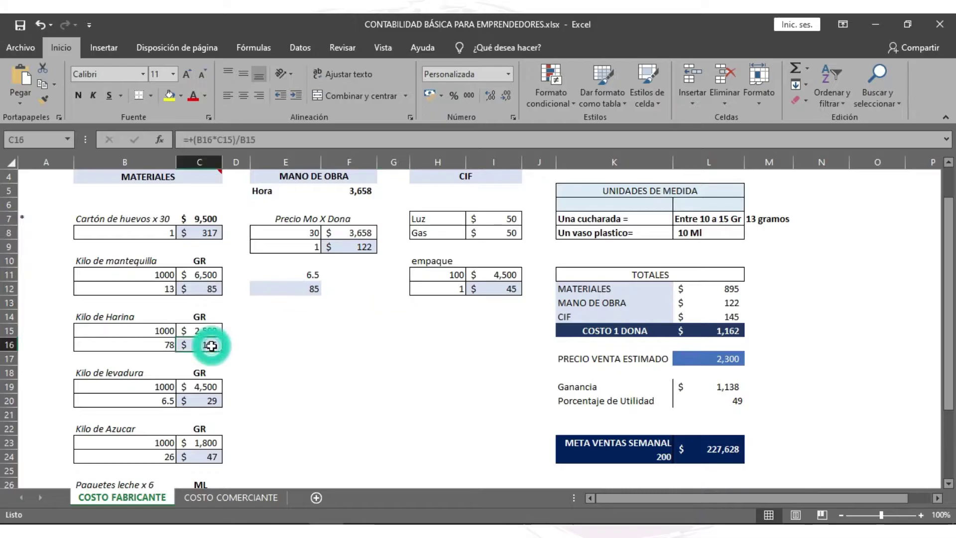
key("Delete")
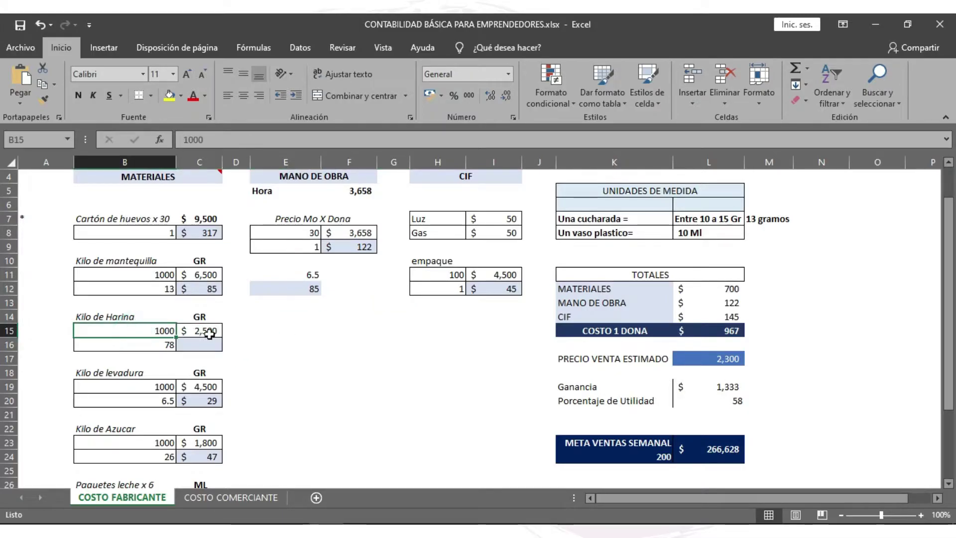
Step: Build =+(B16*C15) in C16 so 78 grams of flour costs $195
left_click(208, 331)
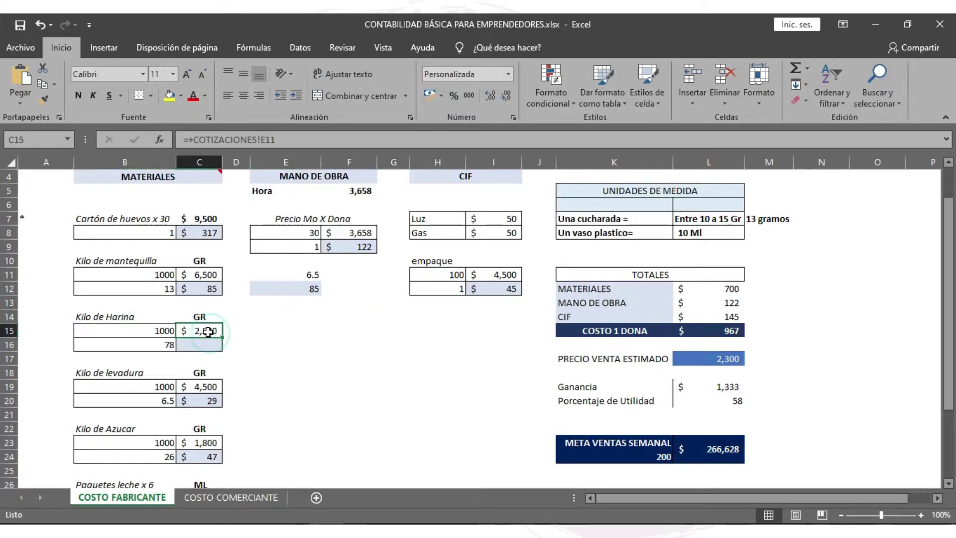
left_click(146, 344)
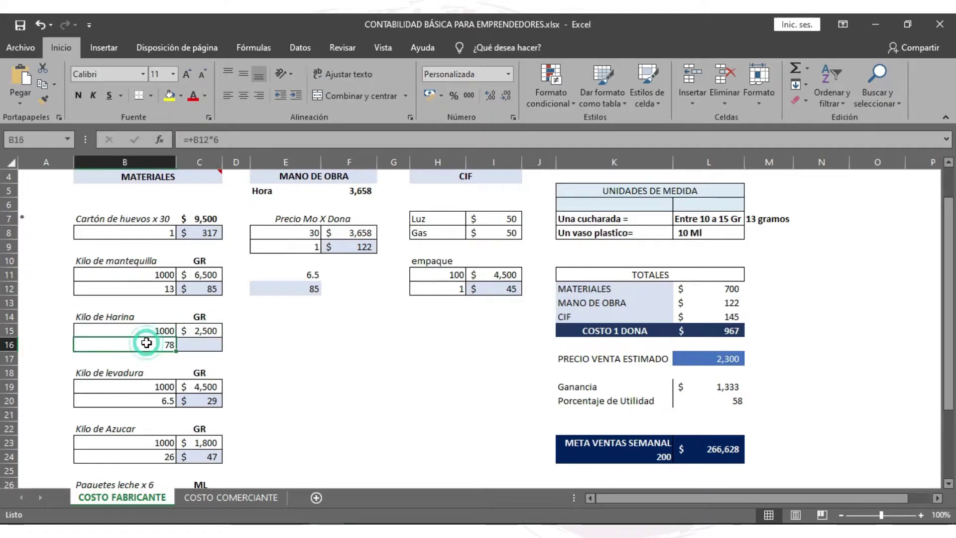
left_click(197, 346)
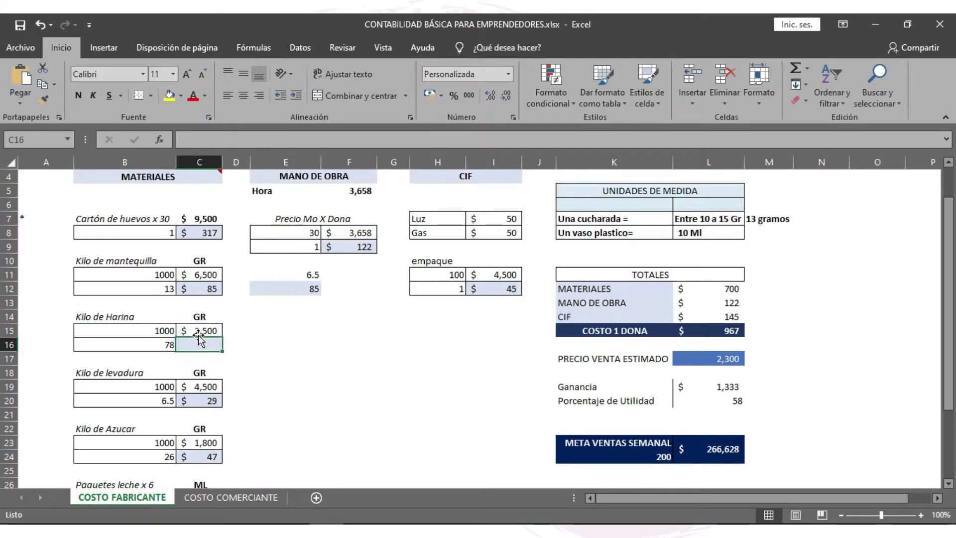
type("+(")
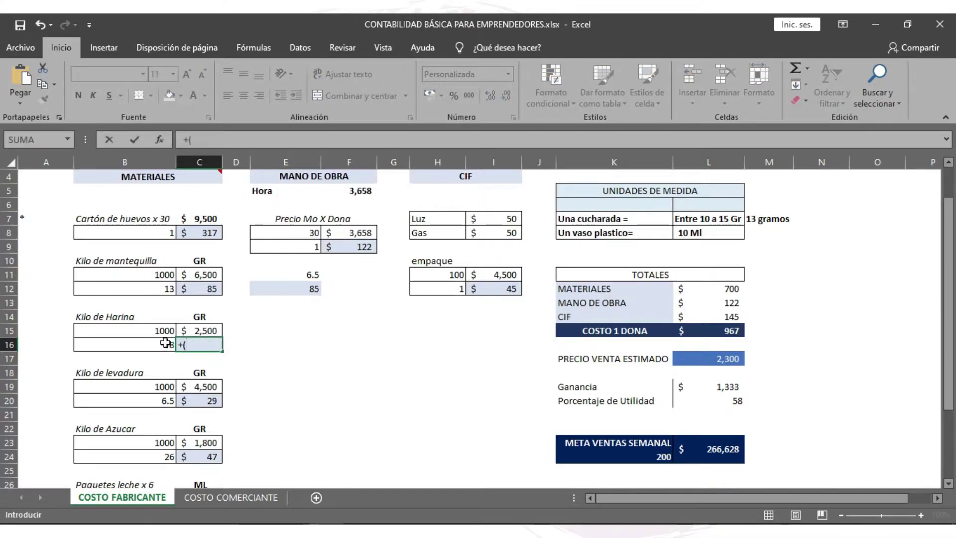
left_click(165, 342)
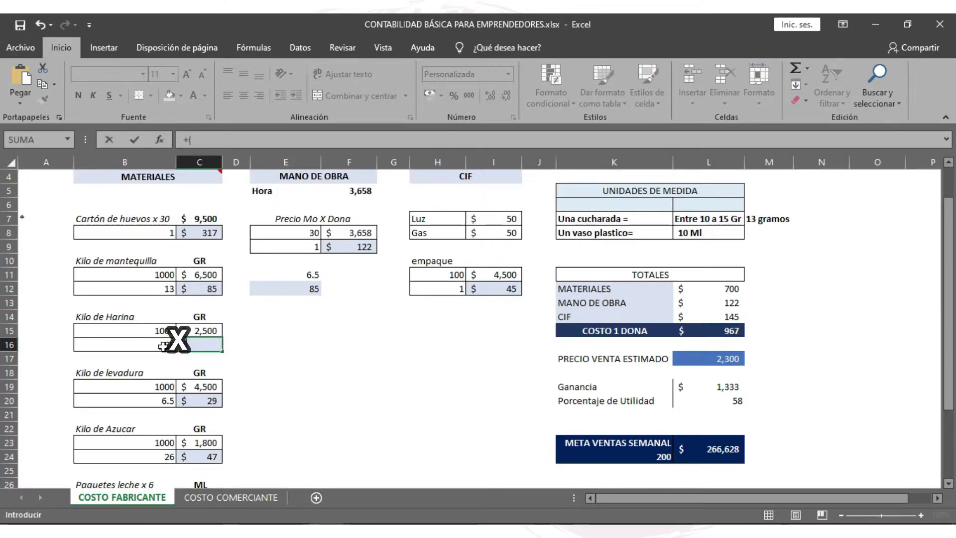
type("*")
left_click(197, 330)
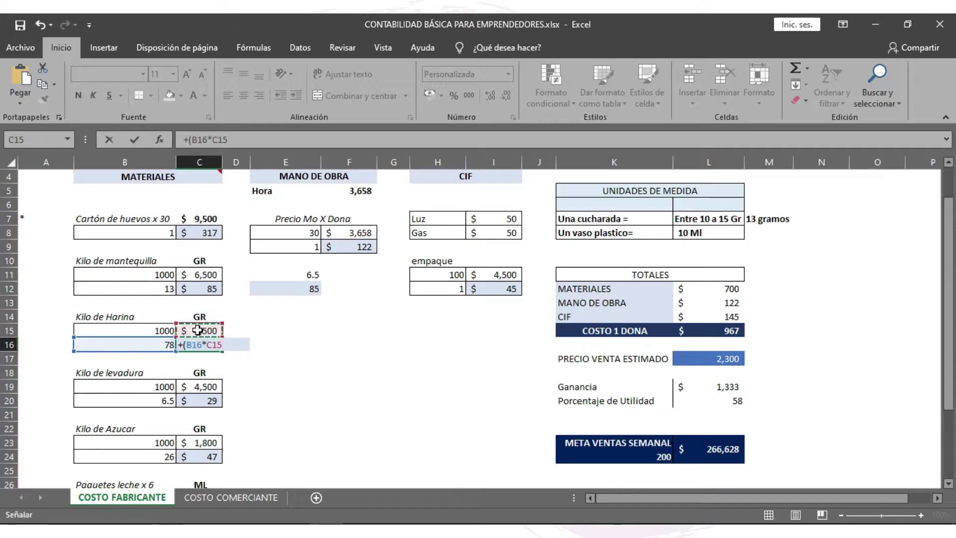
type(")/")
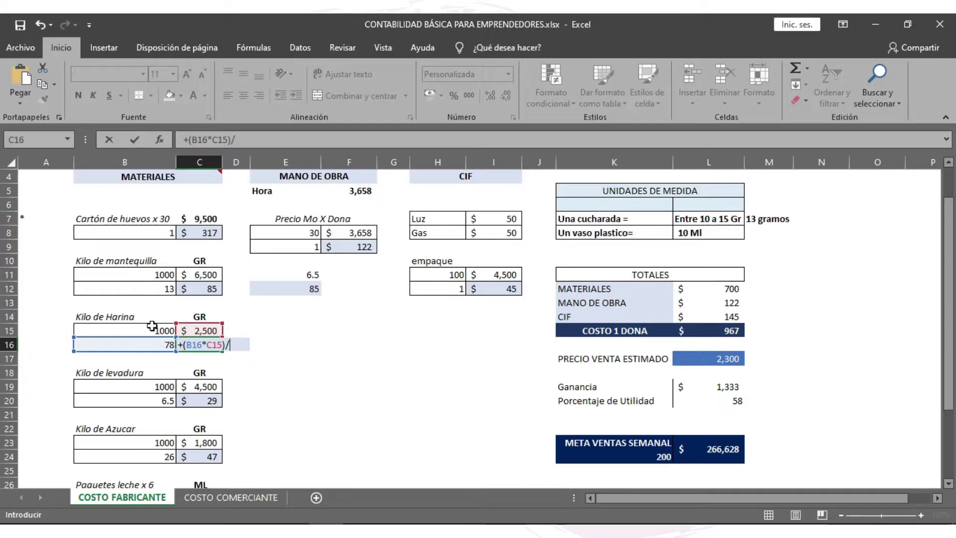
key("Return")
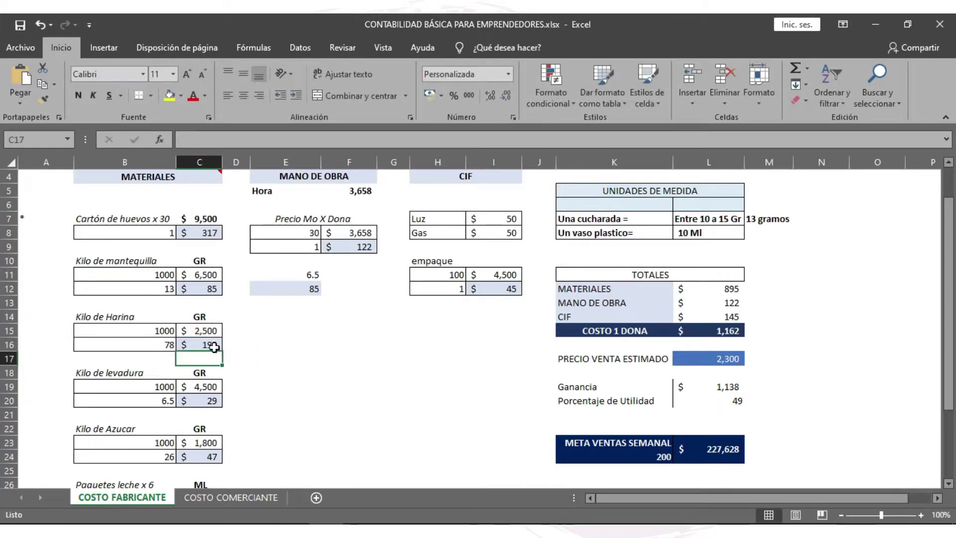
left_click(214, 347)
left_click(393, 358)
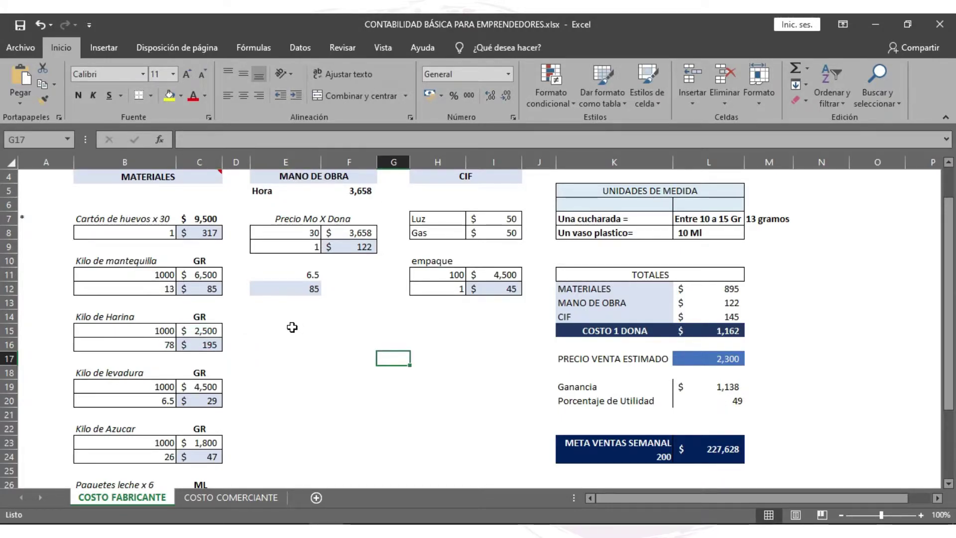
Step: Enter =+C15/B15 in E15 for a flour price of 2.50 per gram
left_click(292, 327)
type("+")
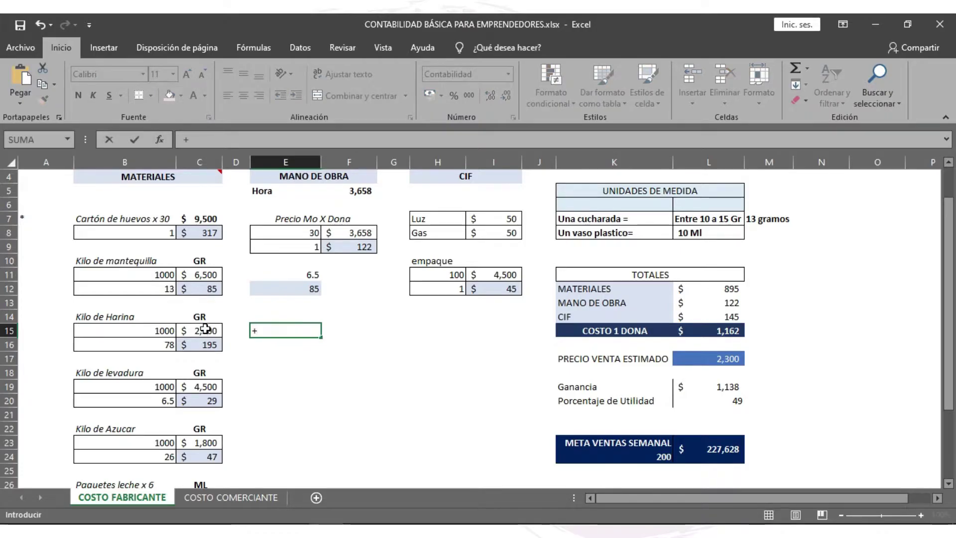
left_click(205, 329)
type("/")
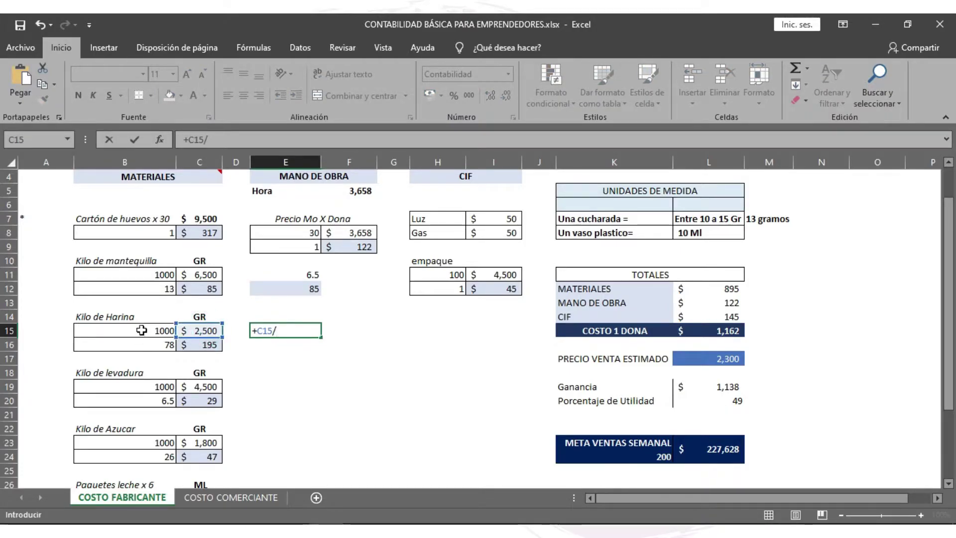
left_click(142, 330)
key("Return")
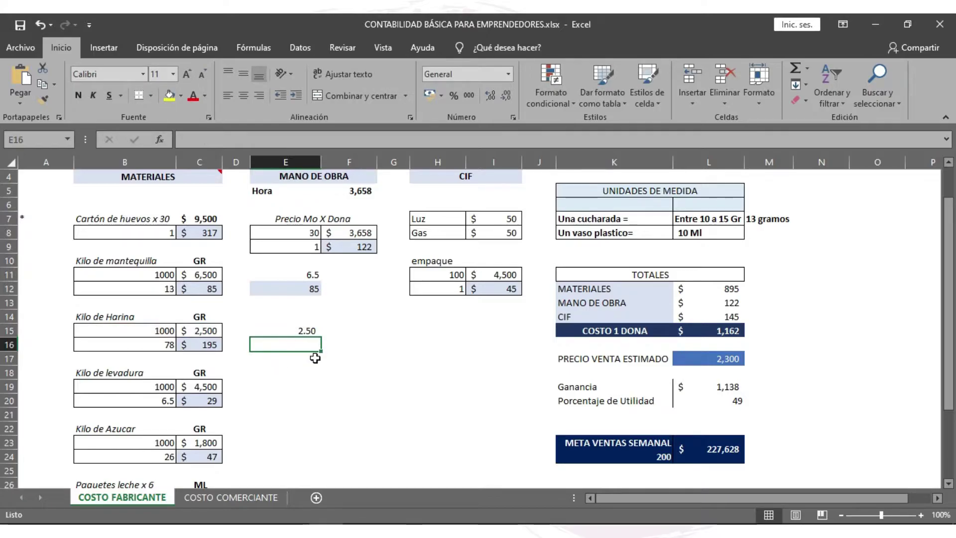
Step: Enter =+E15*B16 in E16, confirming the 78-gram flour cost of 195
type("+")
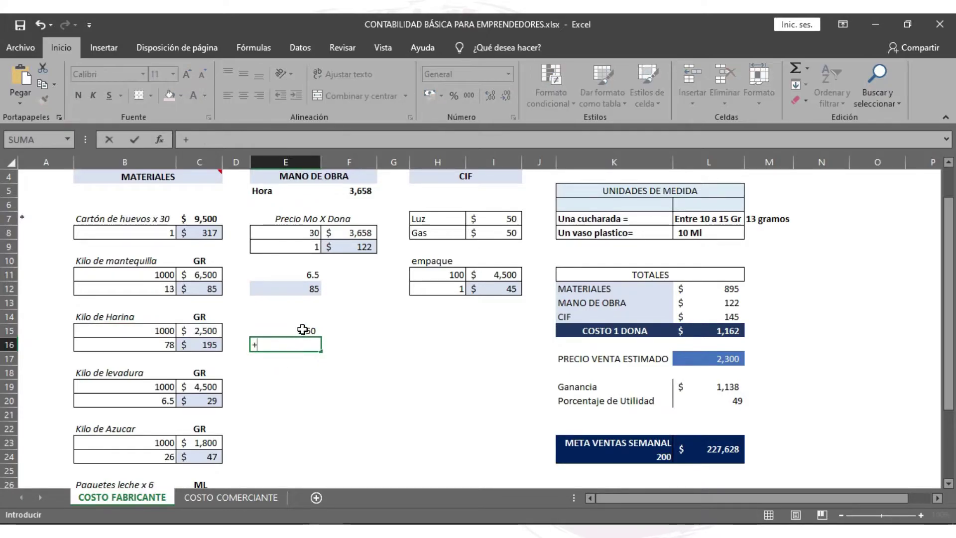
left_click(305, 329)
type("*")
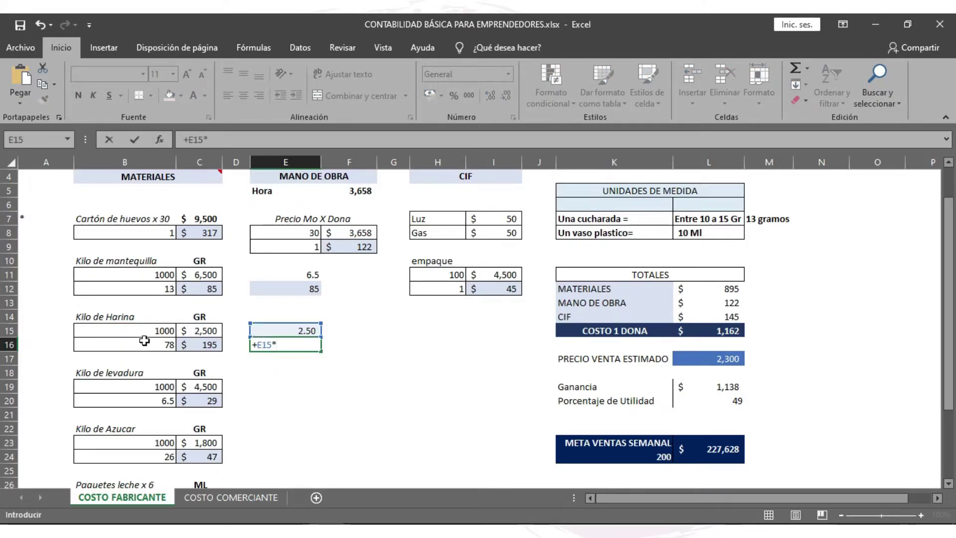
left_click(145, 344)
key("Return")
left_click(300, 343)
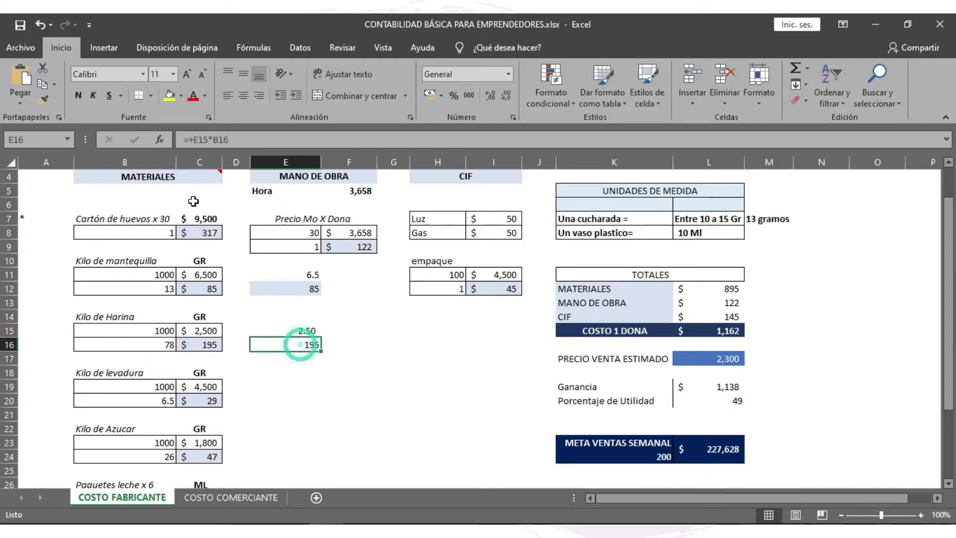
left_click(203, 331)
Step: Inspect the oil cost formula in C32, then link F8 to the hourly rate with =+F5
scroll(279, 338, "down", 2)
left_click(285, 316)
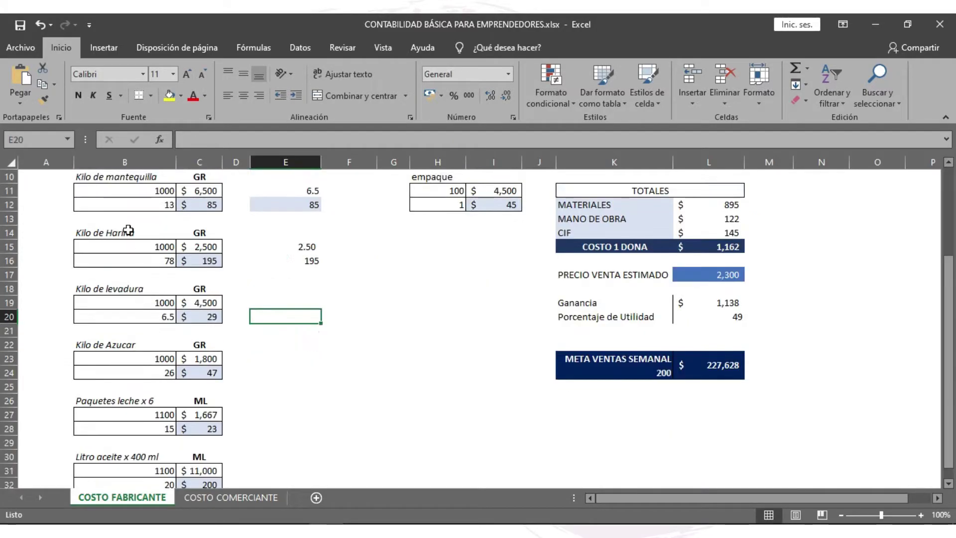
left_click(199, 483)
scroll(261, 242, "up", 3)
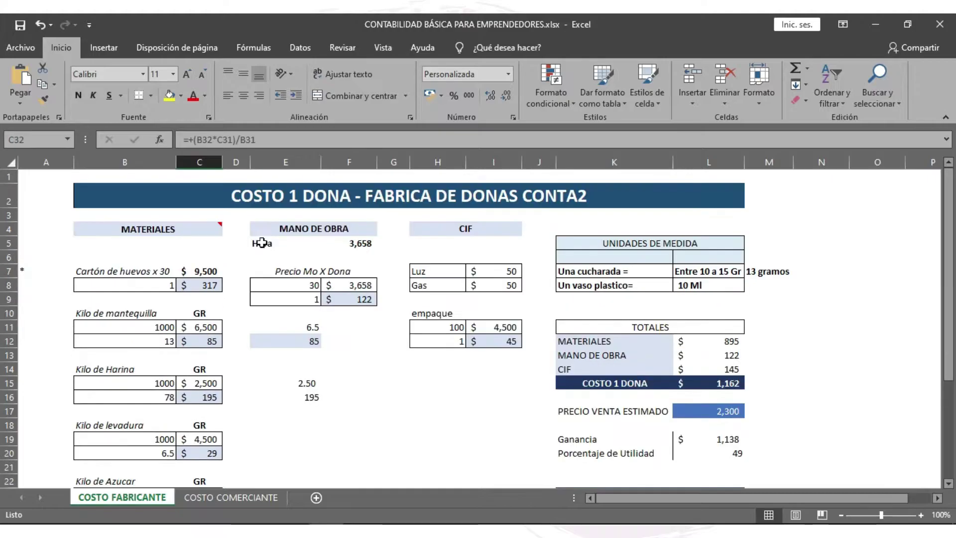
left_click(348, 285)
type("=+F5")
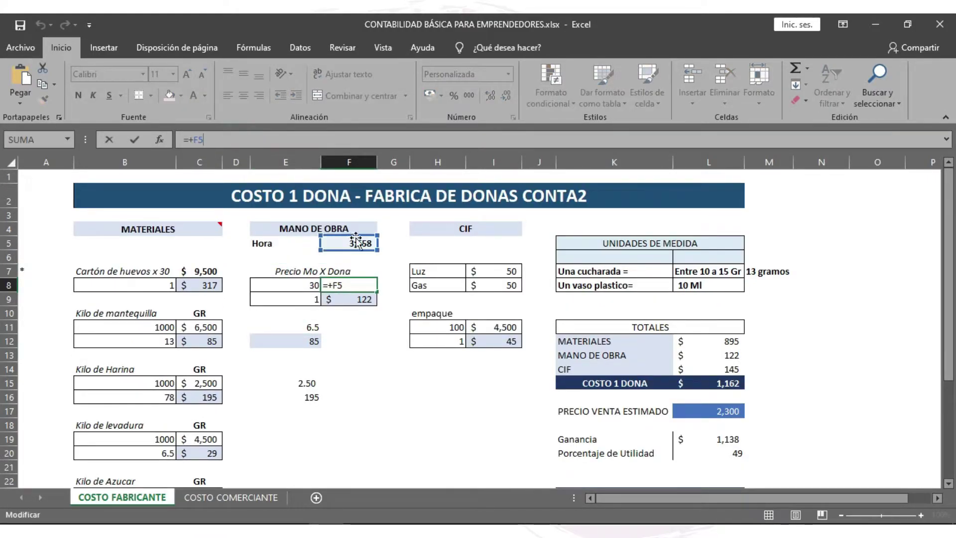
key("Return")
Step: Confirm the one-donut labour cost of 122 and select the MANO DE OBRA block E4:F9
left_click(298, 297)
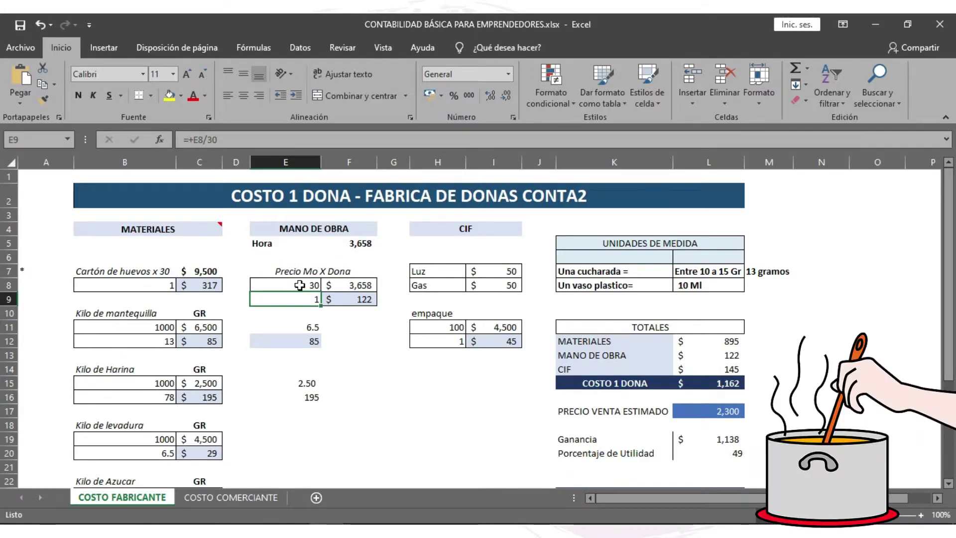
left_click(349, 299)
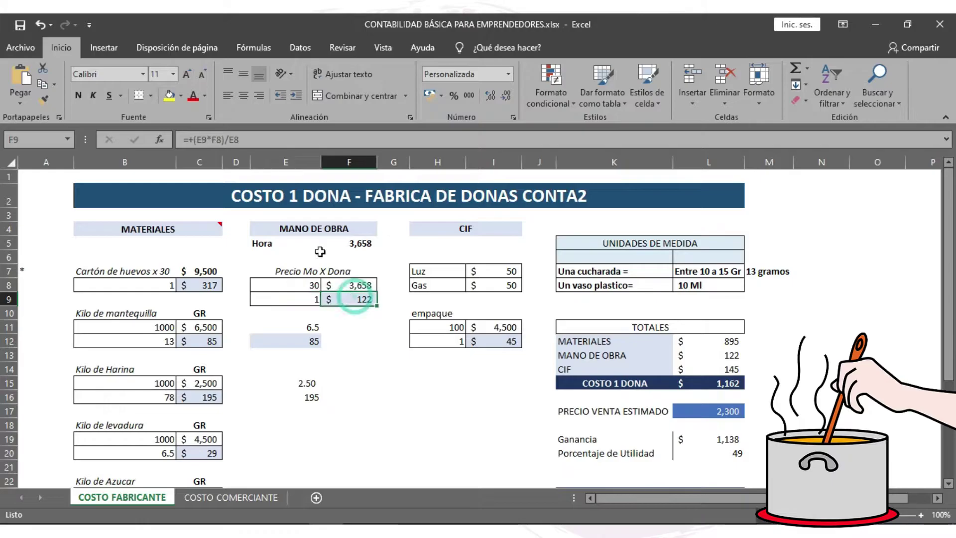
left_click(274, 140)
key("Return")
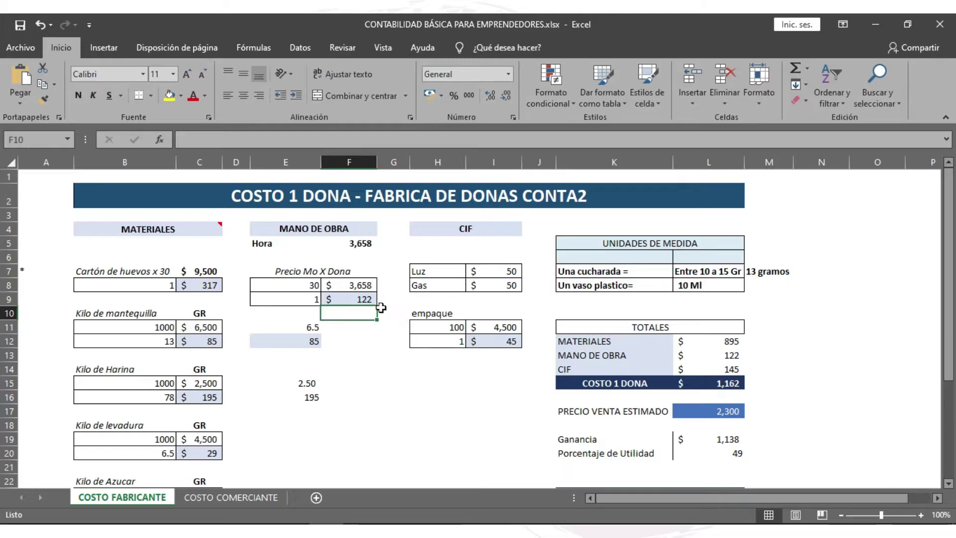
left_click_drag(256, 229, 354, 299)
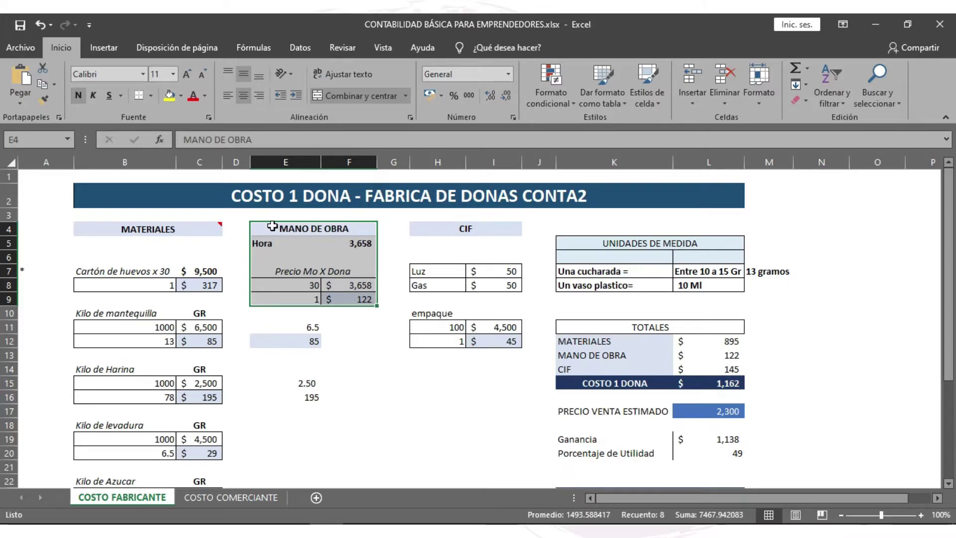
left_click(465, 229)
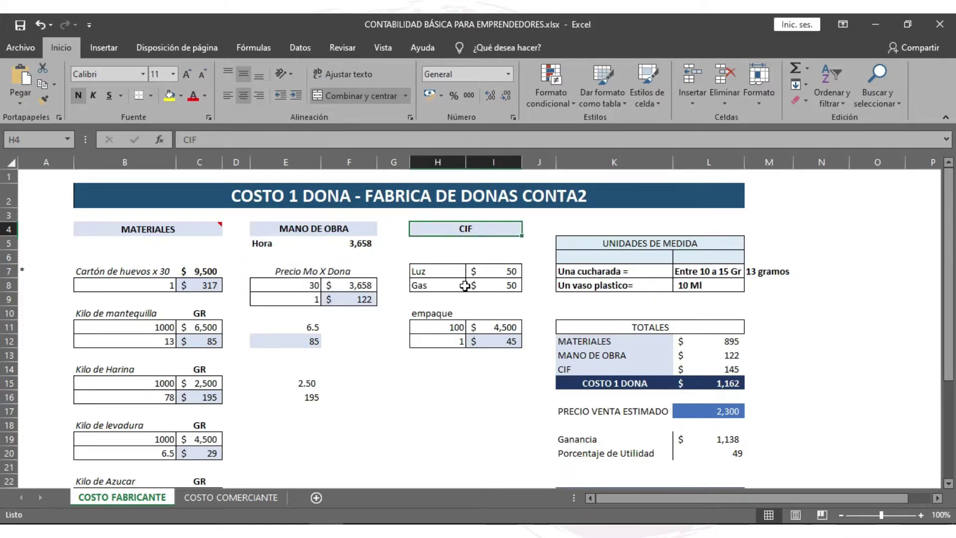
left_click(440, 316)
left_click_drag(428, 272, 448, 286)
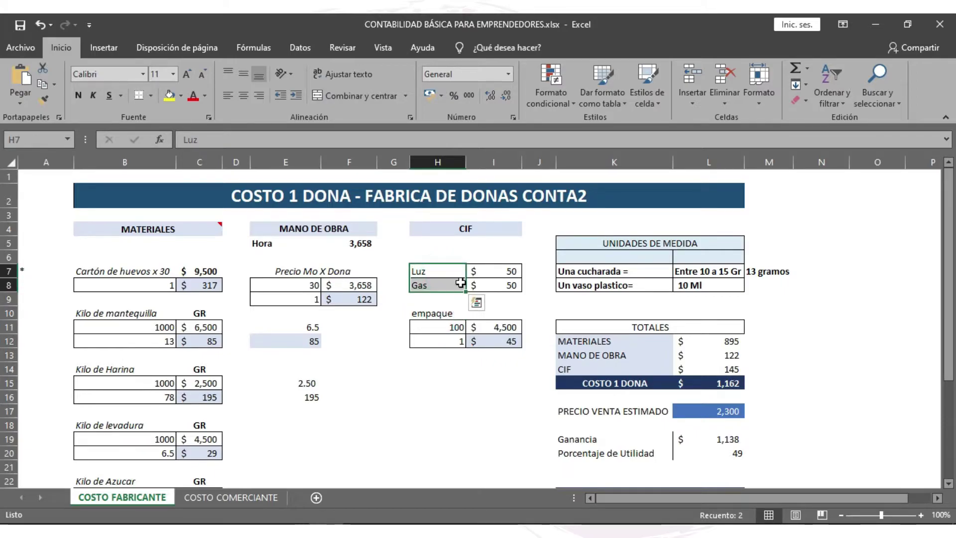
left_click(492, 355)
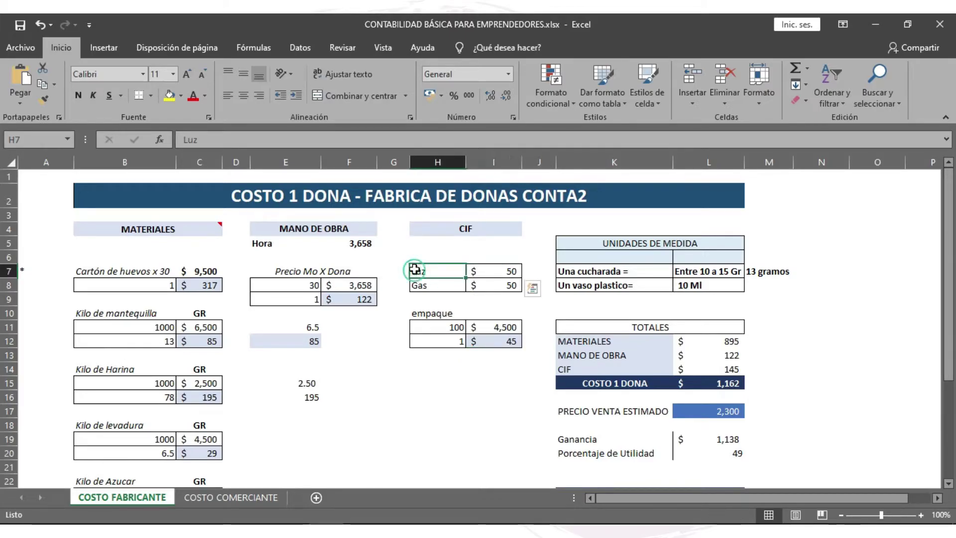
mouse_move(412, 271)
left_mouse_down()
mouse_move(500, 269)
mouse_move(423, 284)
mouse_move(485, 270)
left_mouse_up()
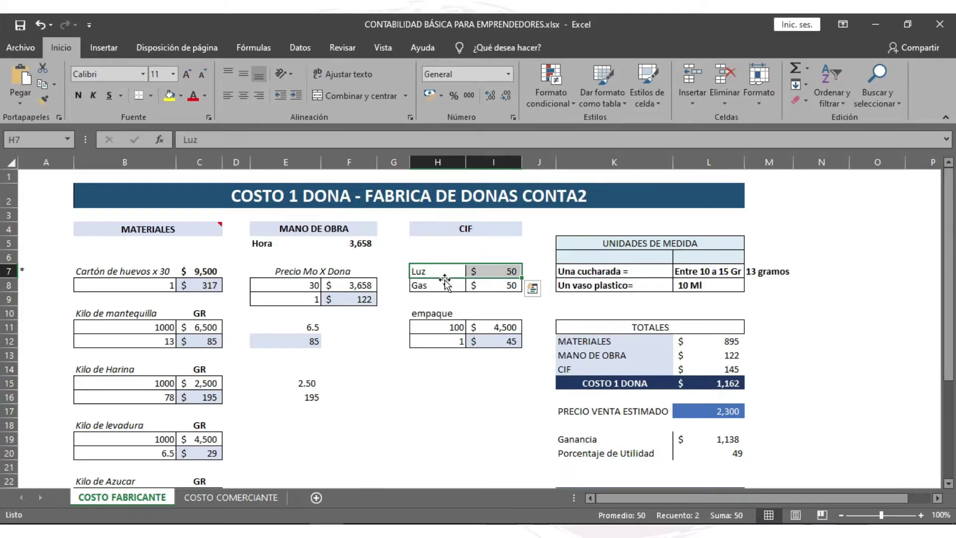
left_click(492, 271)
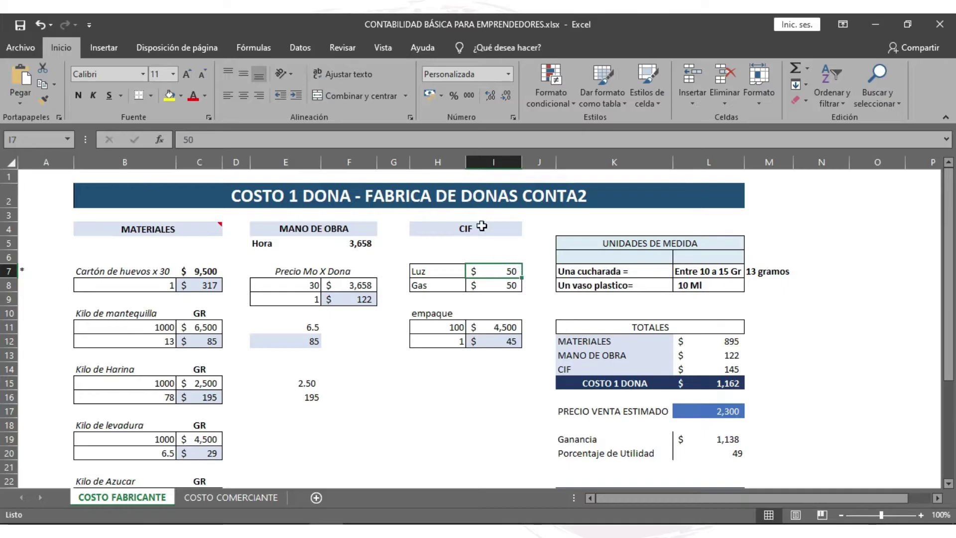
left_click(516, 289)
left_click(438, 312)
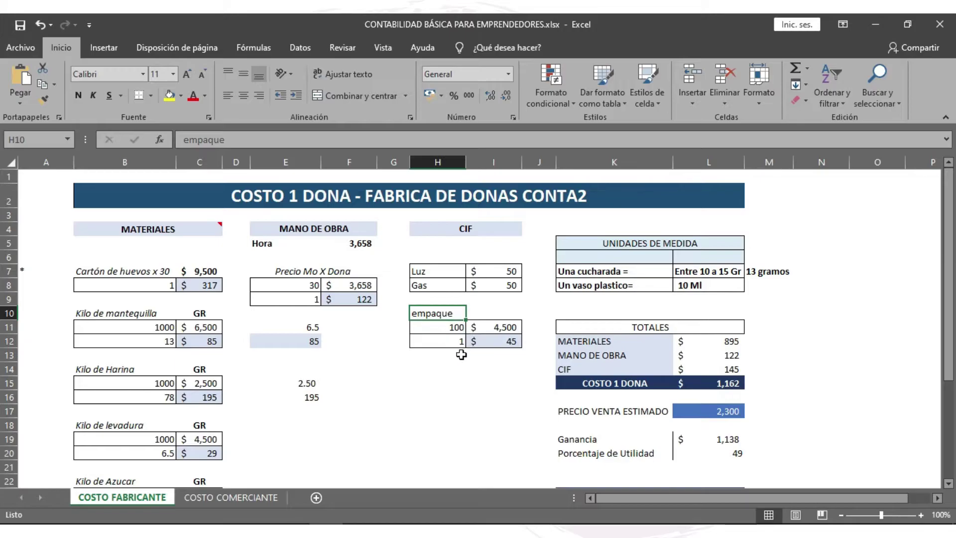
left_click(446, 327)
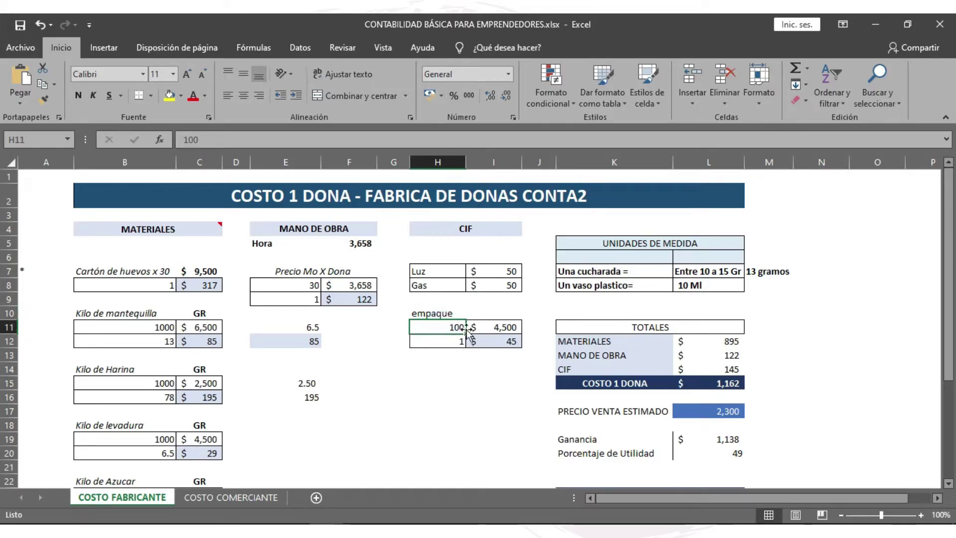
left_click(499, 328)
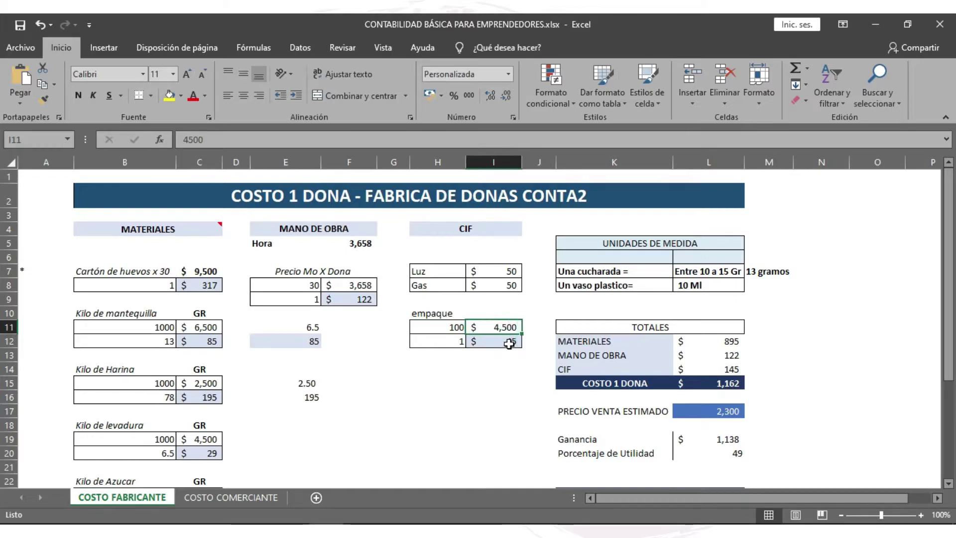
left_click(510, 344)
left_click(323, 139)
key("Return")
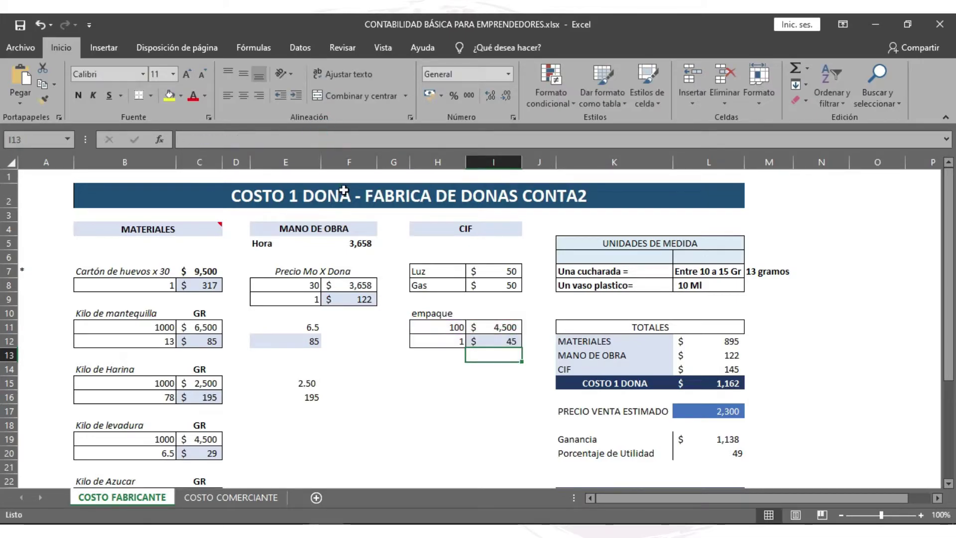
left_click(510, 342)
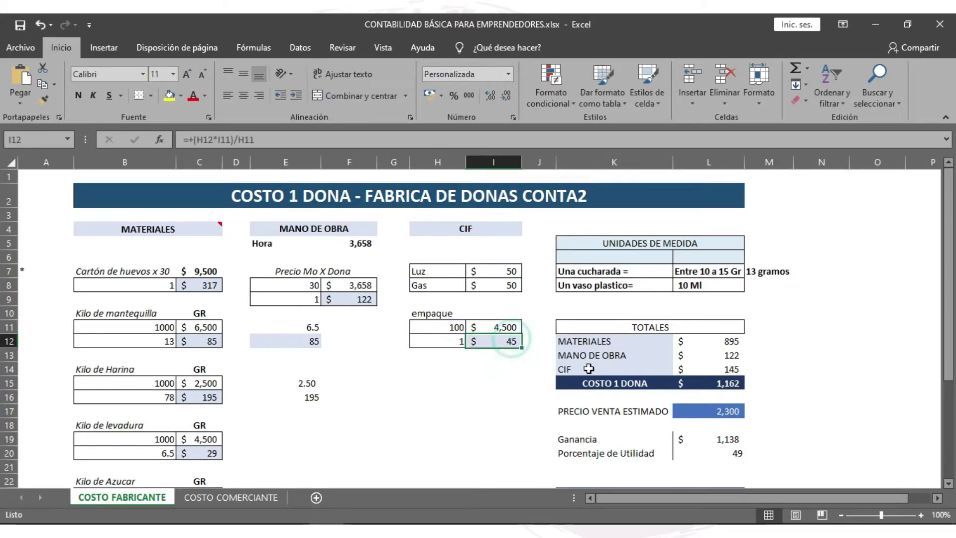
key("Down")
key("Down")
key("Down")
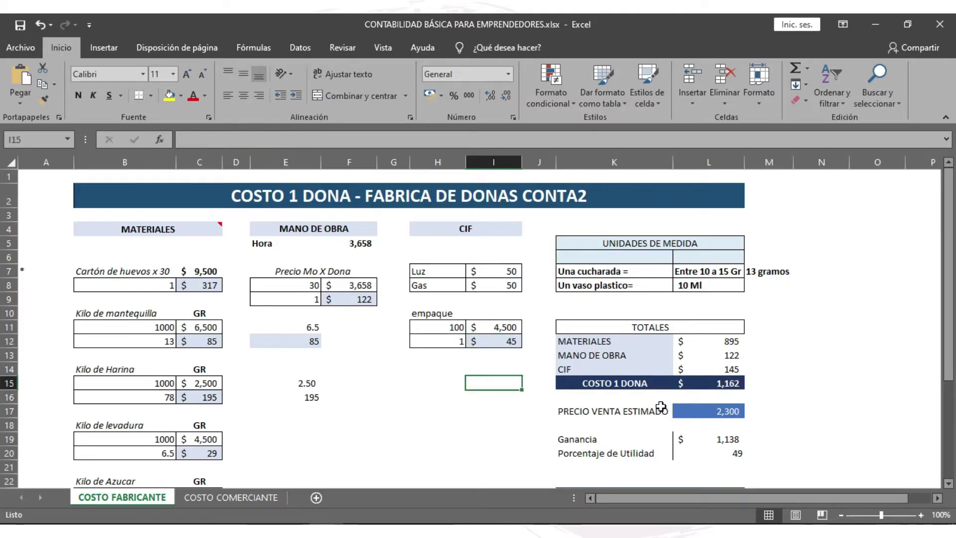
Step: Review the materials (895) and labour (122) total formulas in the TOTALES block
left_click(613, 387)
left_click(706, 383)
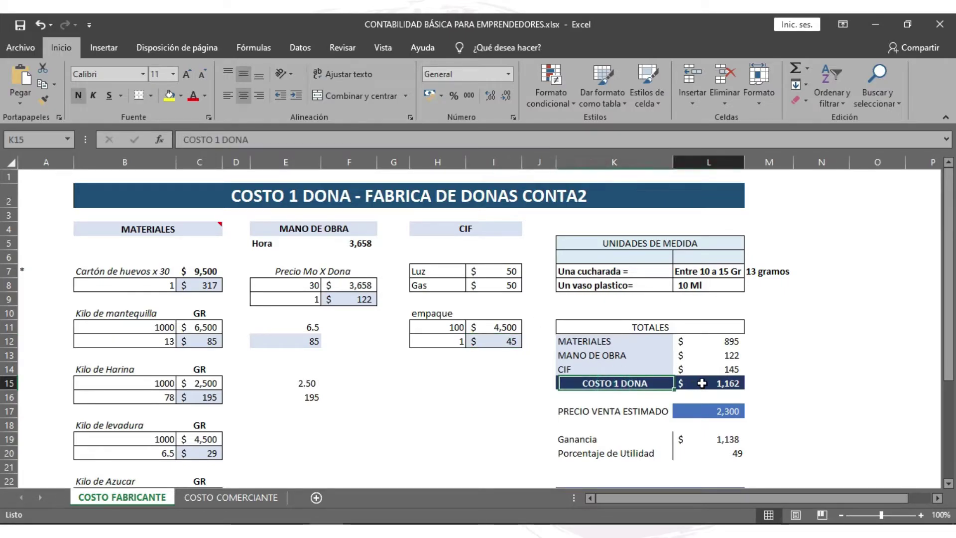
left_click(716, 342)
key("F2")
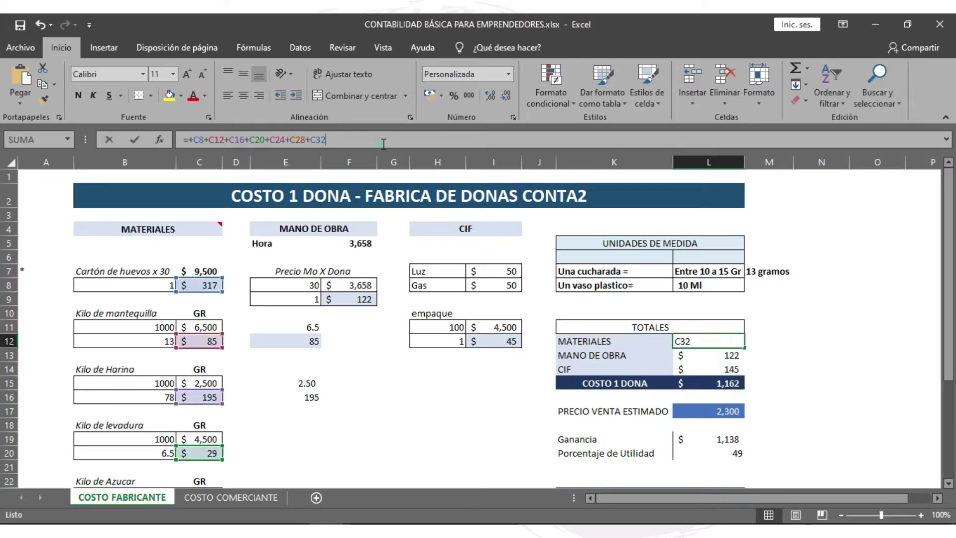
key("Return")
key("F2")
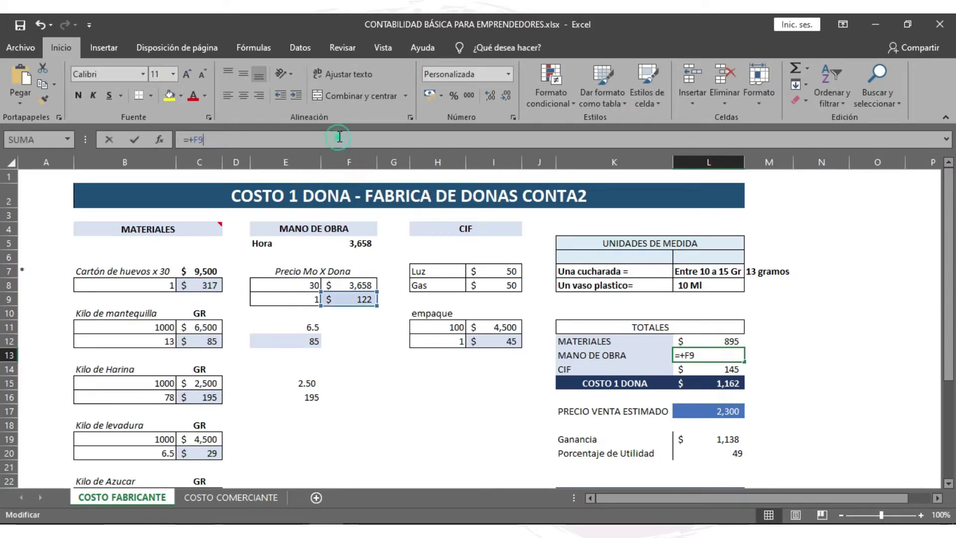
key("Return")
Step: Enter =+I7+I8+I12 for the 145 CIF total and =SUMA(L12:L14) for one donut at 1,162
left_click(343, 136)
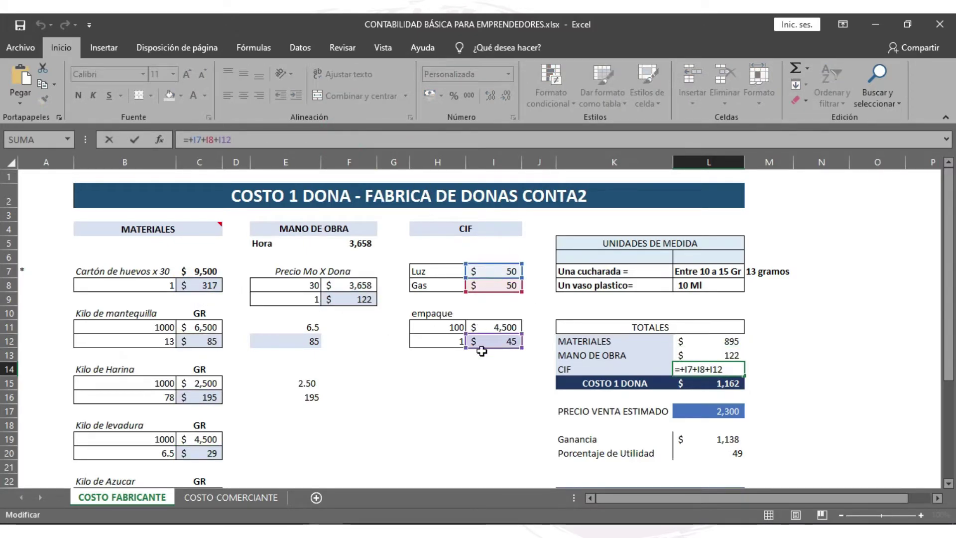
key("Return")
left_click(349, 133)
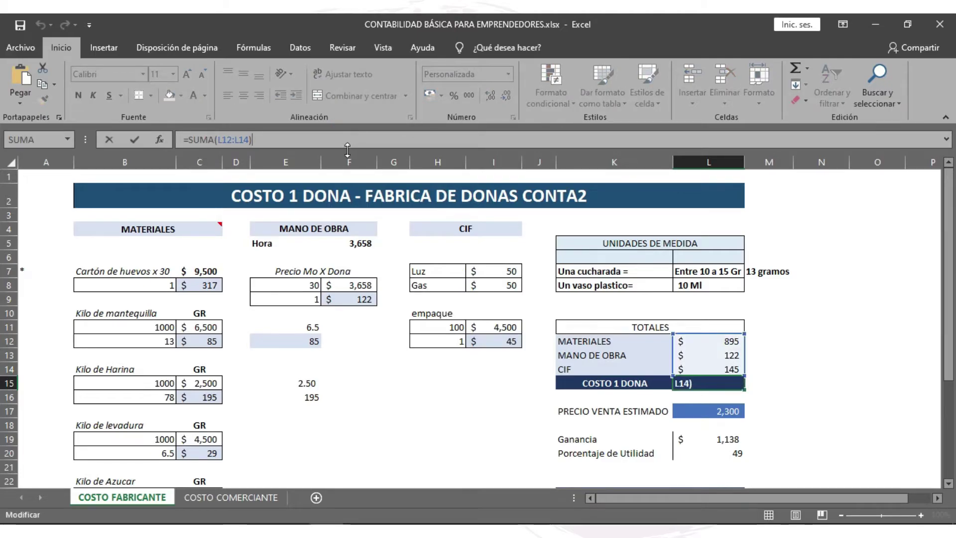
key("ctrl+Return")
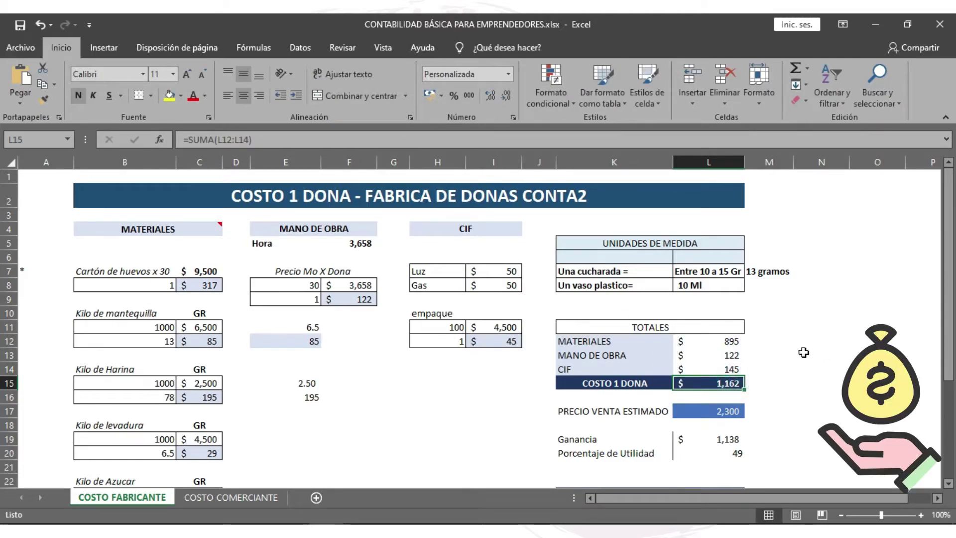
Step: Set the estimated sale price to 2000 and check the profit and percentage formulas
left_click(724, 411)
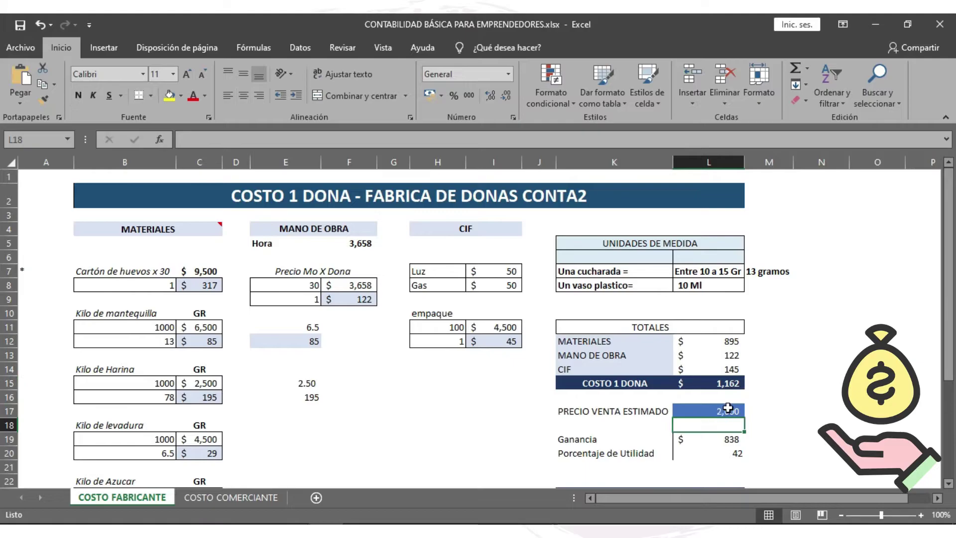
type("2000")
key("ctrl+Return")
left_click(719, 440)
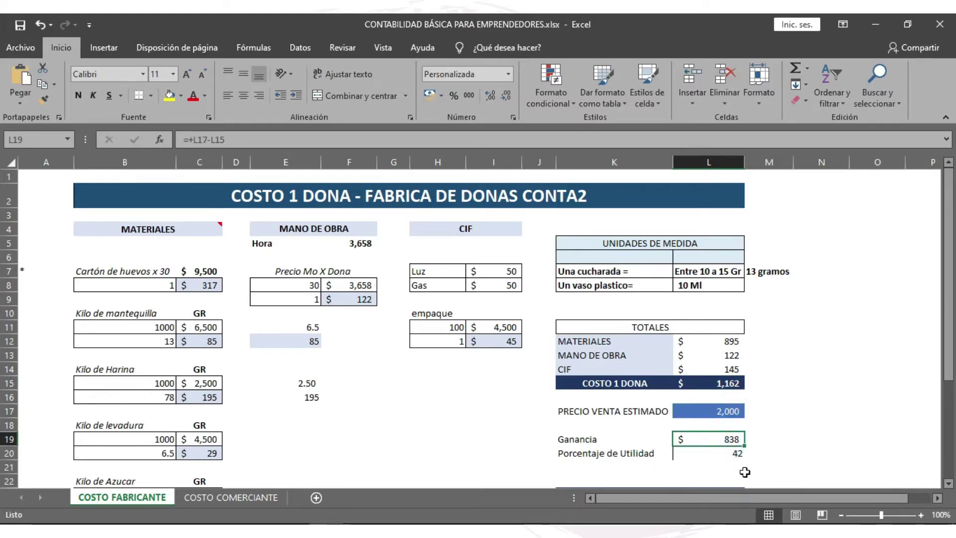
left_click(728, 453)
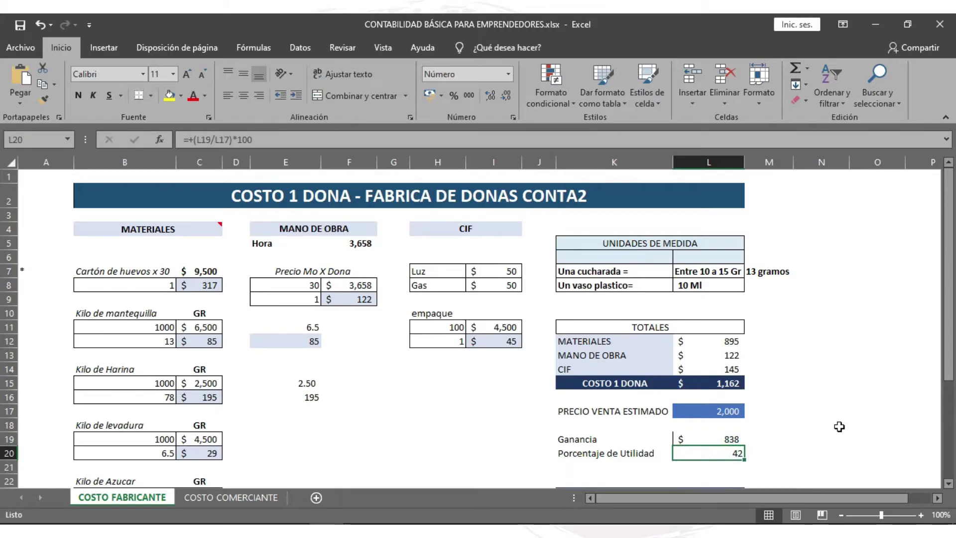
left_click(784, 450)
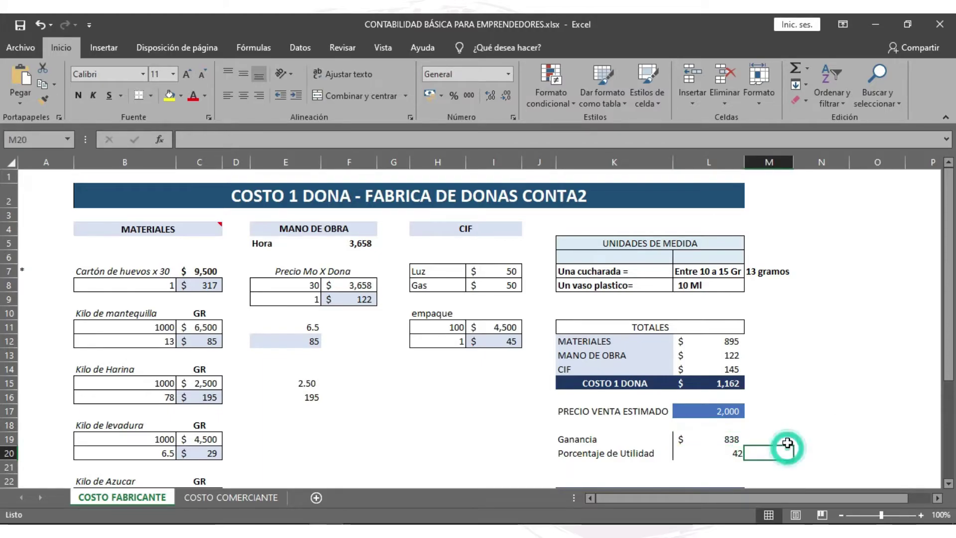
Step: Change the sale price to 2,500 and recommit =+L17-L15, giving 1,338.14 profit and 54%
left_click(722, 411)
double_click(722, 411)
type("2500")
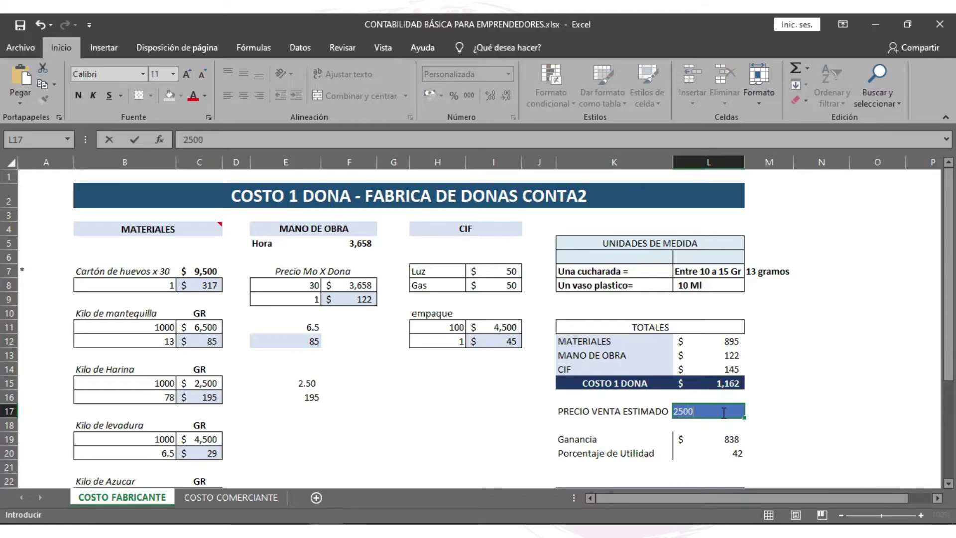
key("Return")
left_click(732, 456)
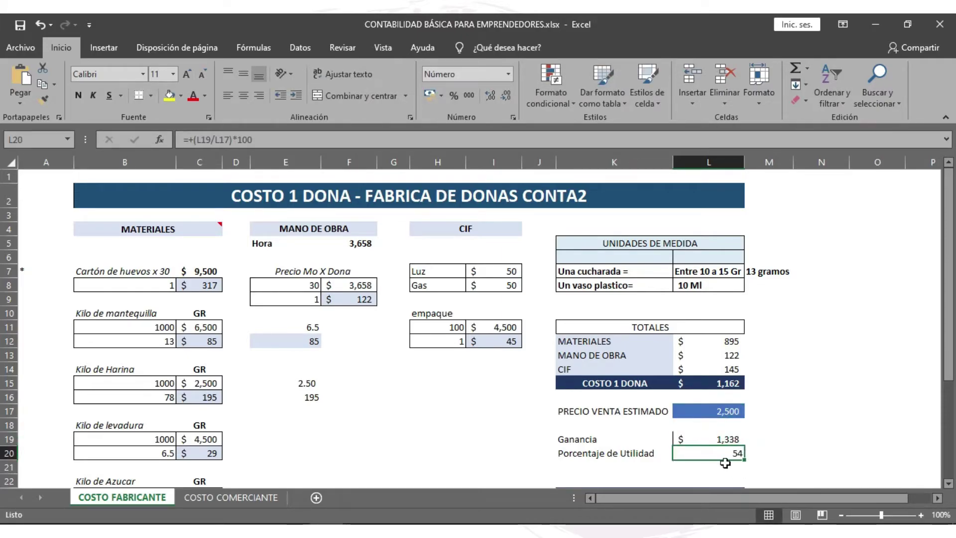
left_click(689, 439)
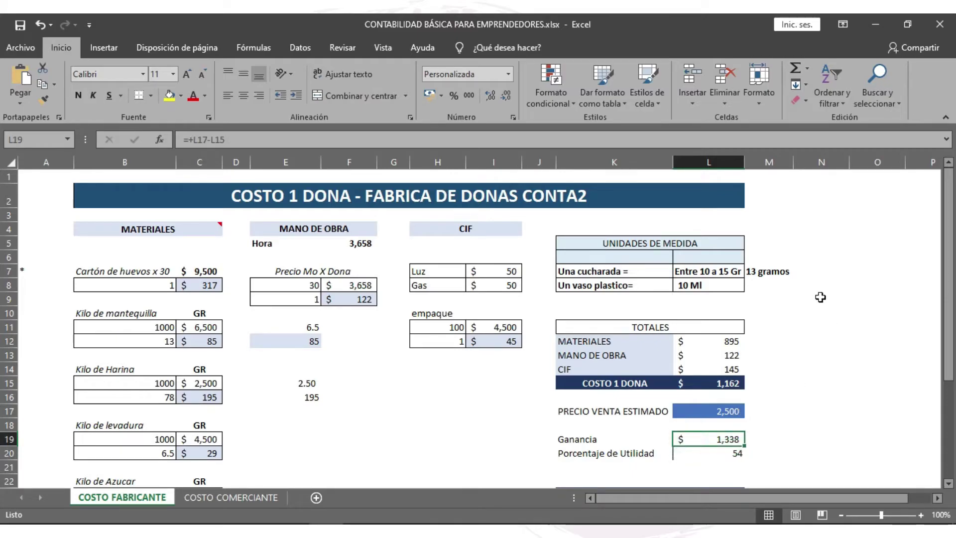
left_click(245, 139)
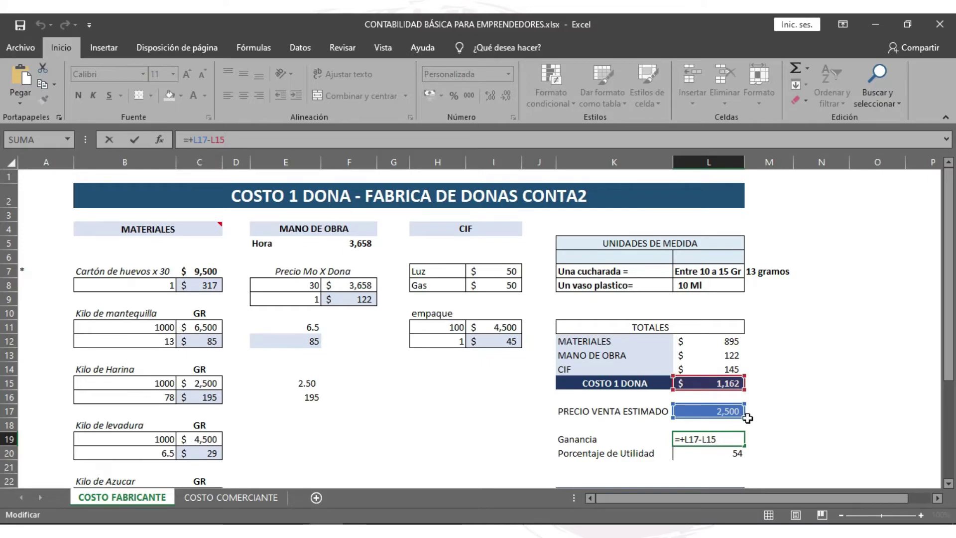
key("Return")
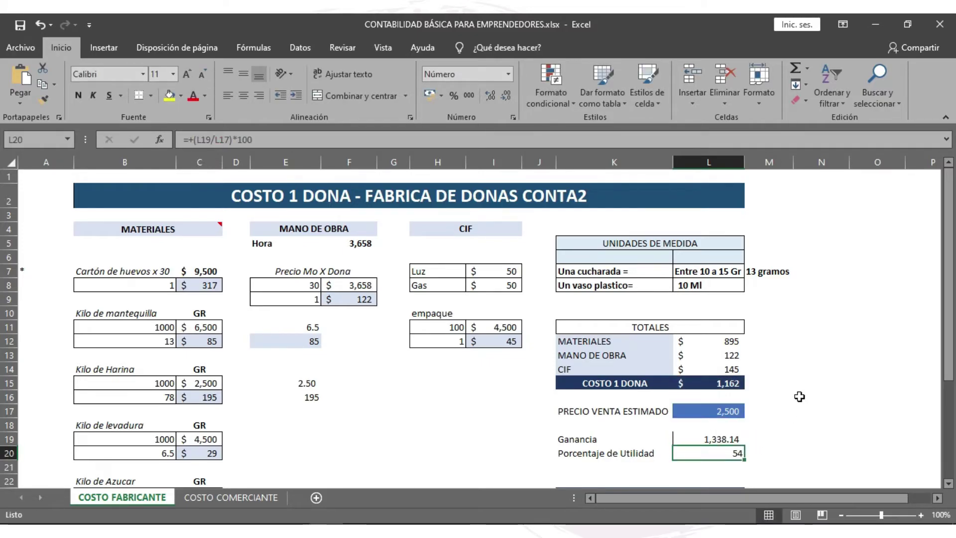
Step: Review the sale price and profit feeding the META VENTAS SEMANAL block
left_click(836, 401)
scroll(837, 401, "down", 1)
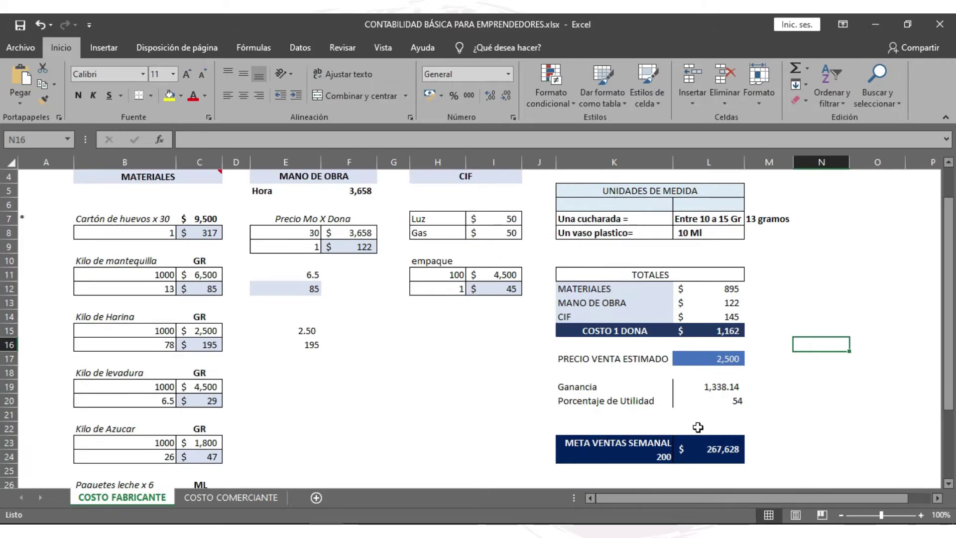
left_click(725, 359)
left_click(725, 386)
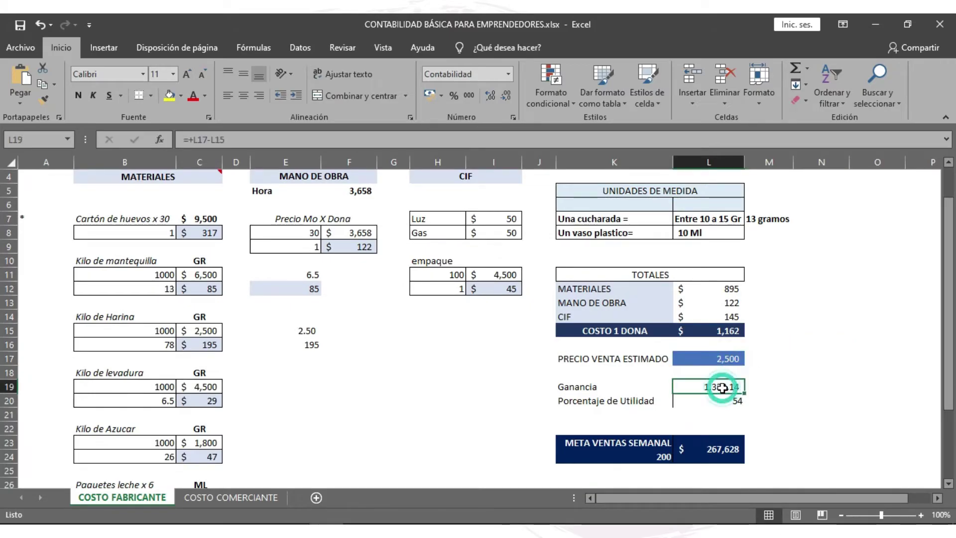
left_click(660, 454)
left_click(707, 449)
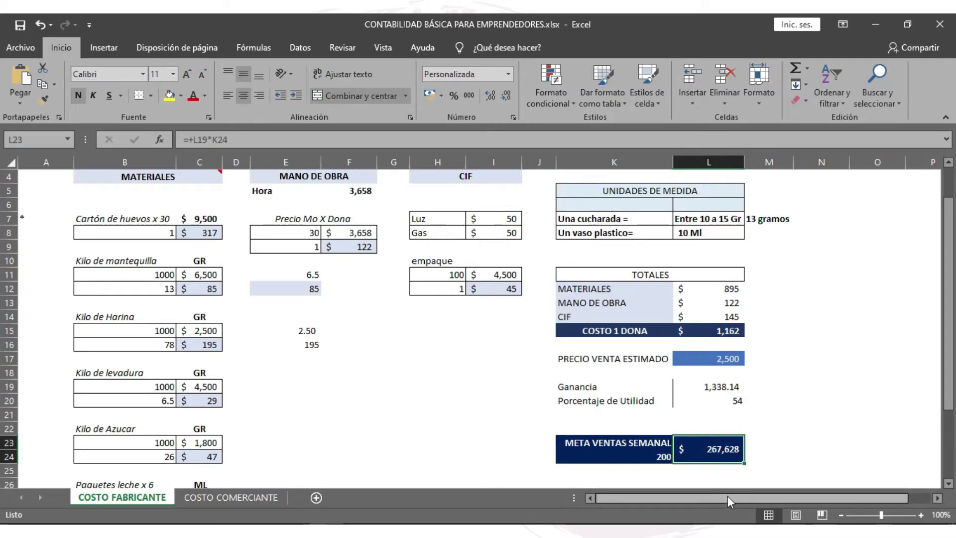
Step: Change the weekly goal to 100 units so =+L19*K24 gives $133,814, then recheck it
left_click(724, 454)
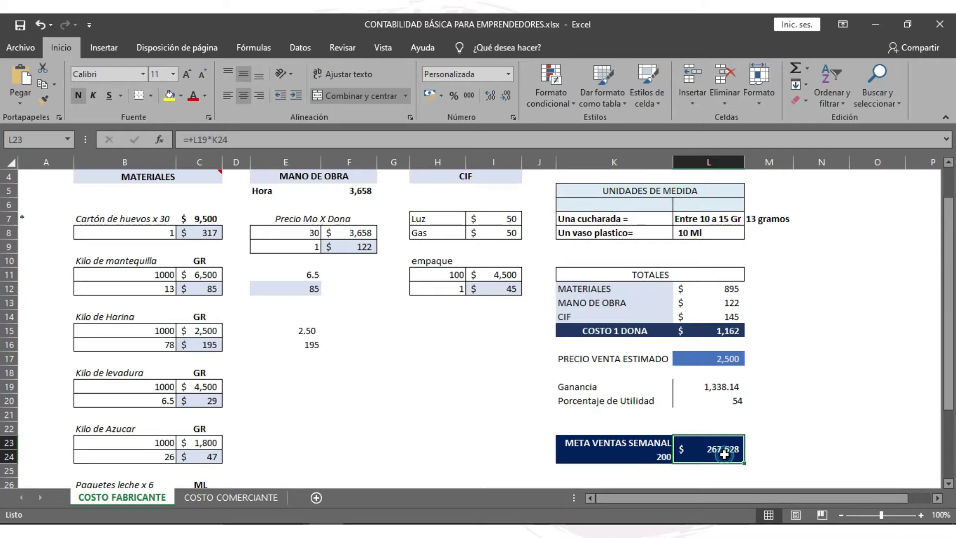
double_click(724, 454)
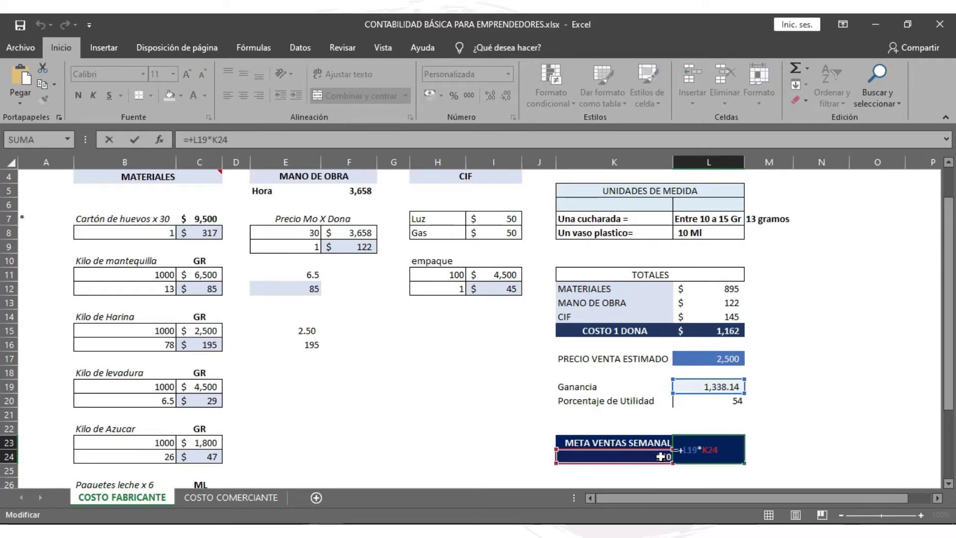
key("Return")
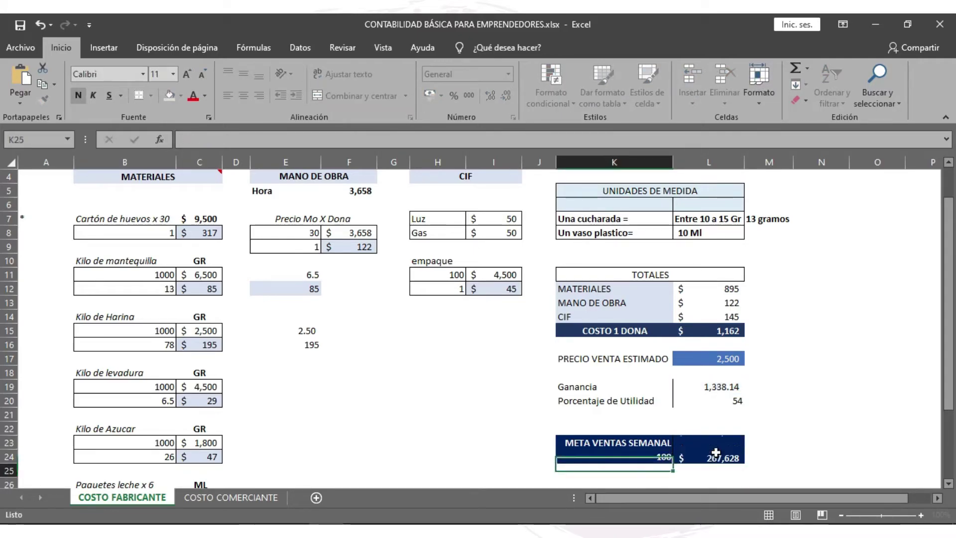
left_click(732, 455)
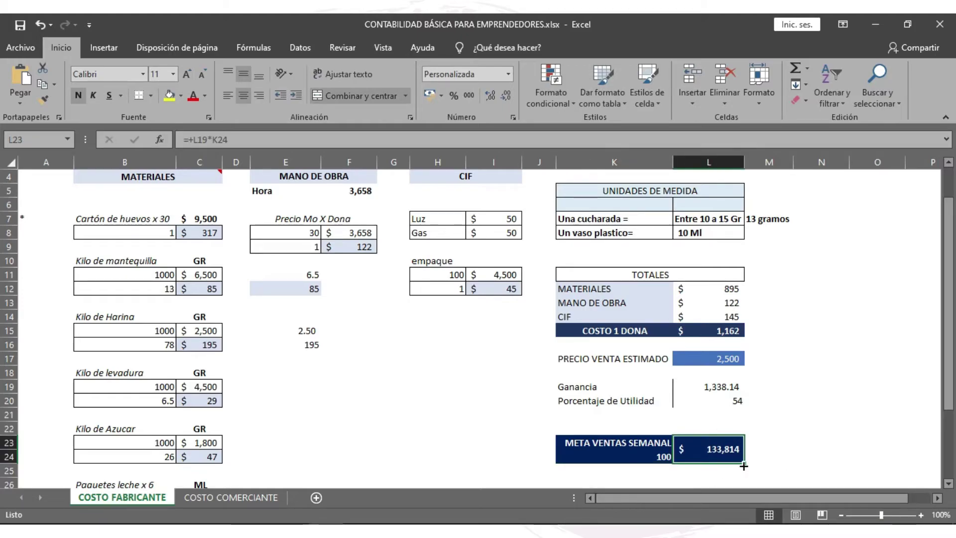
left_click(780, 372)
left_click(715, 386)
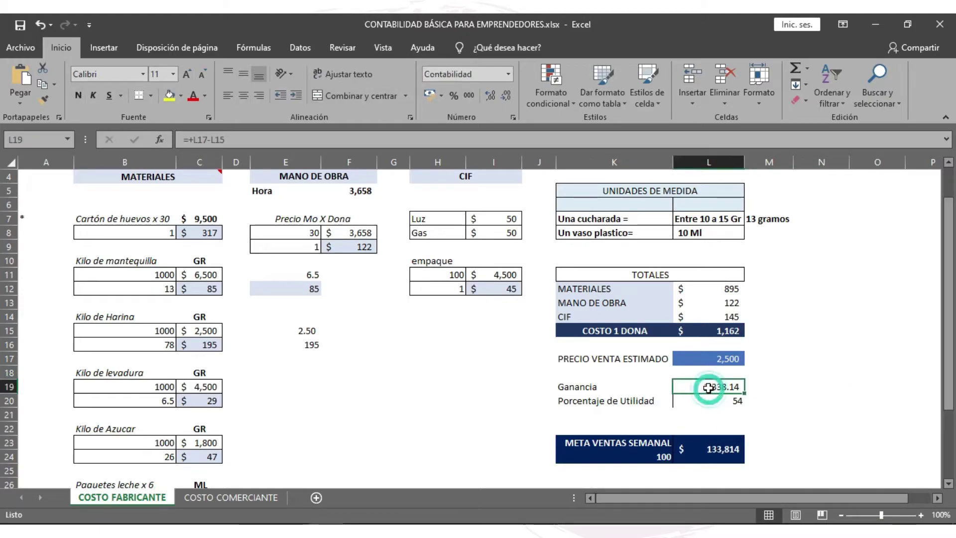
left_click(723, 447)
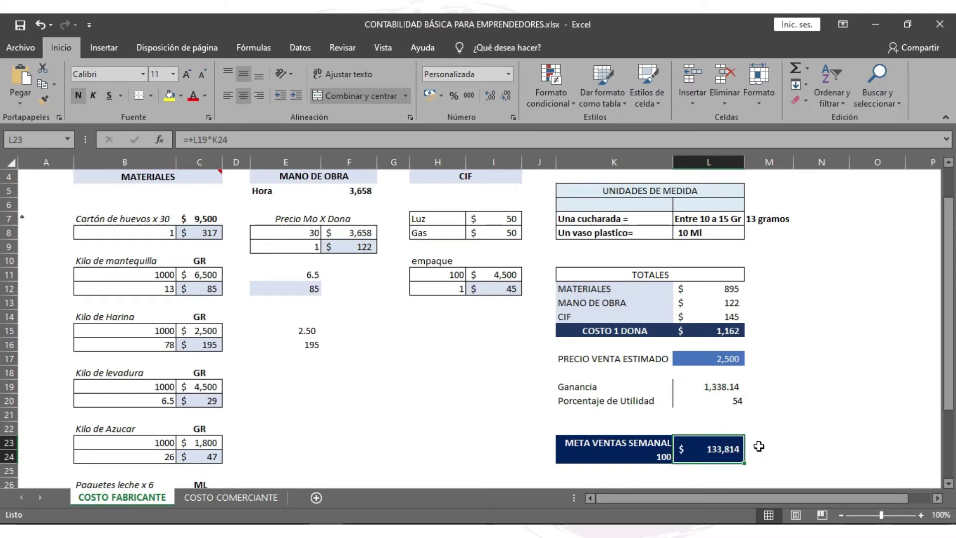
scroll(775, 411, "down", 1)
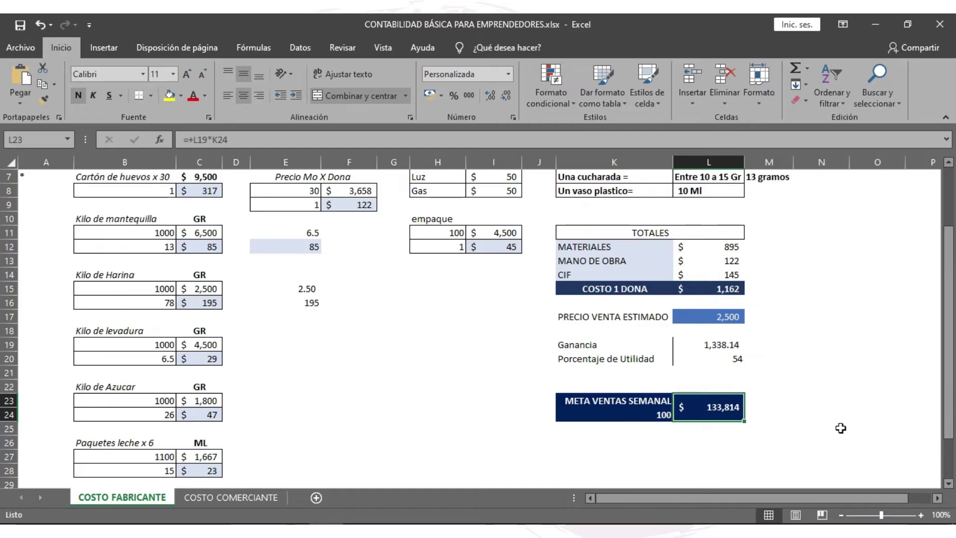
Step: Compute the 10% reinvestment amount from the weekly sales goal and copy it to the next row
scroll(822, 416, "down", 1)
left_click(708, 401)
type("+")
left_click(733, 361)
type("*1")
left_click(822, 358)
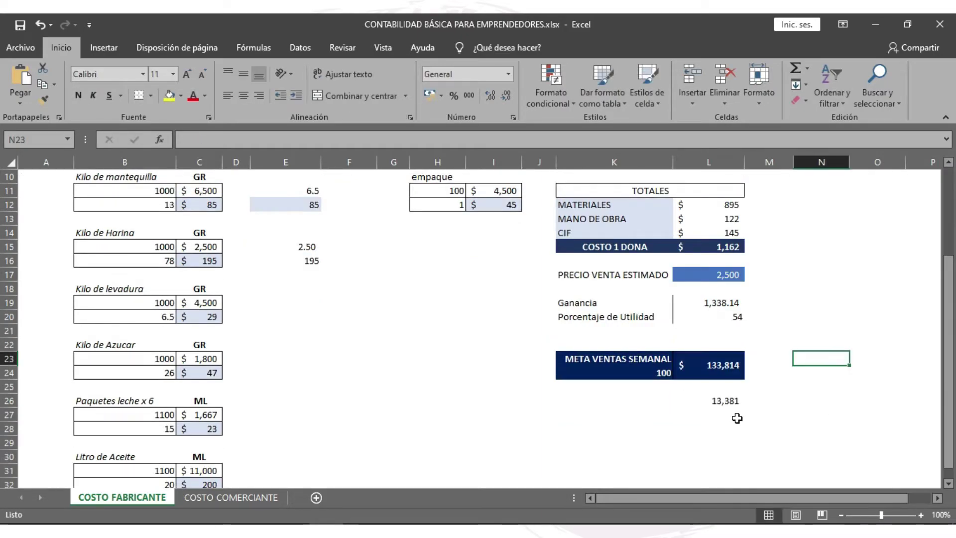
left_click(727, 396)
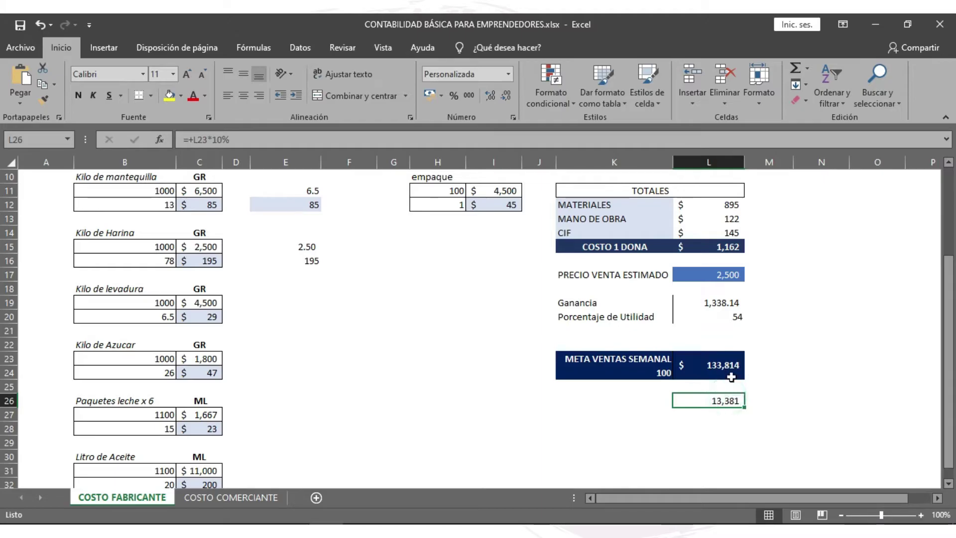
left_click(675, 415)
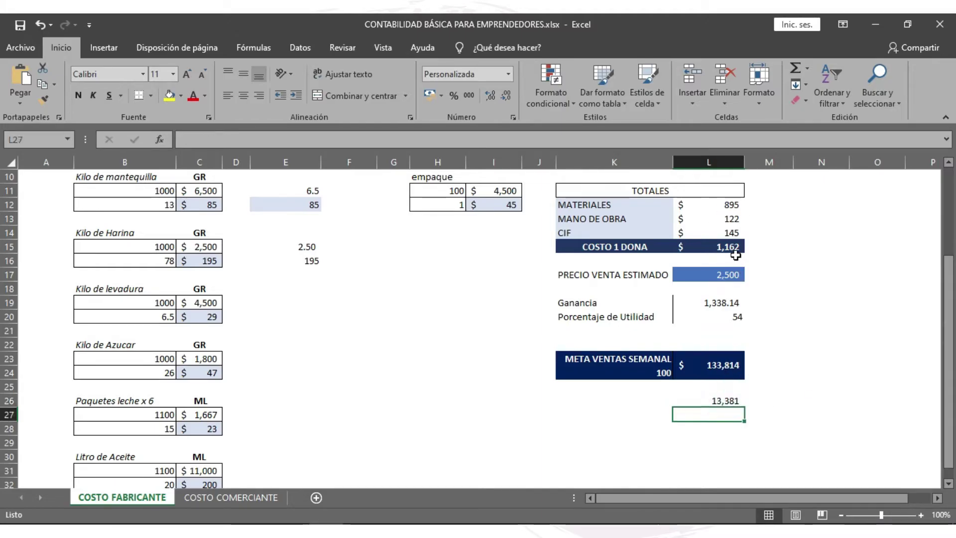
type("+")
Step: Label the rows Reinventir and Reserva legal, fill Reserva legal yellow, and confirm L28 =+L23-L26-L27
left_click(646, 399)
type("Reinv")
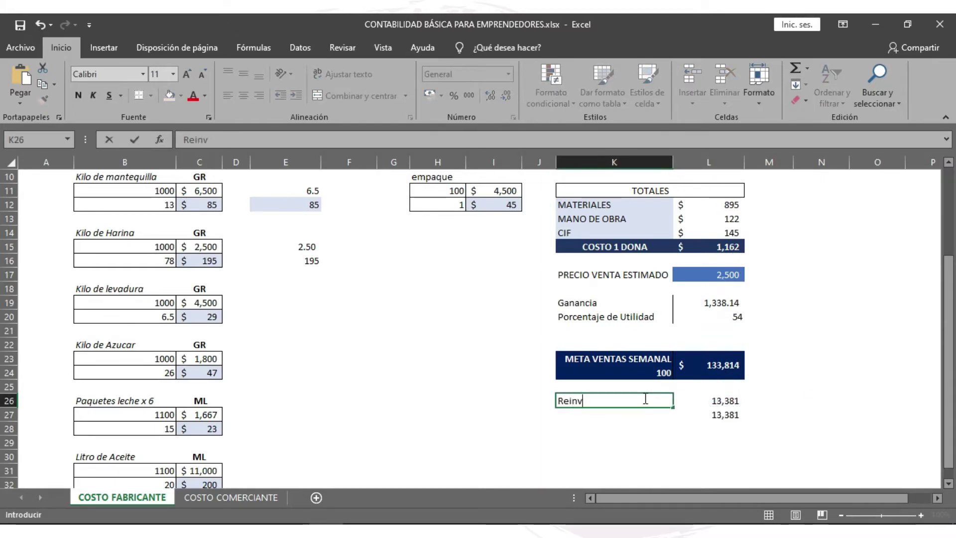
type("entir")
key("Return")
type("Rese")
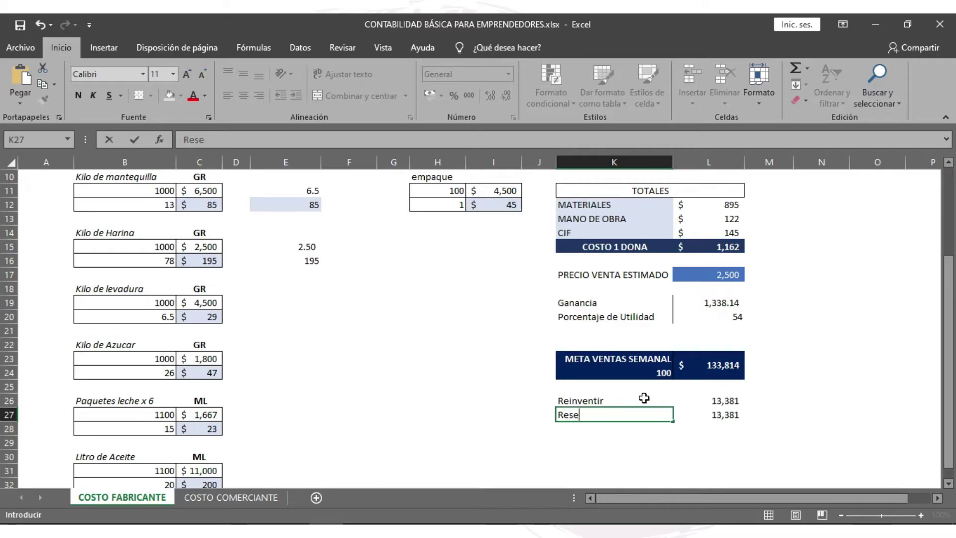
type("rva legal")
key("Return")
left_click_drag(642, 415, 695, 418)
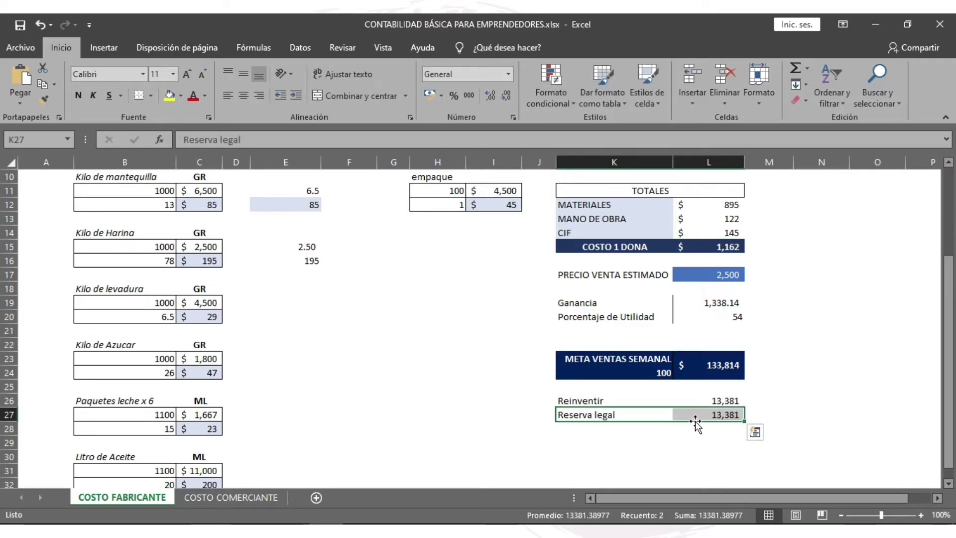
left_click(169, 95)
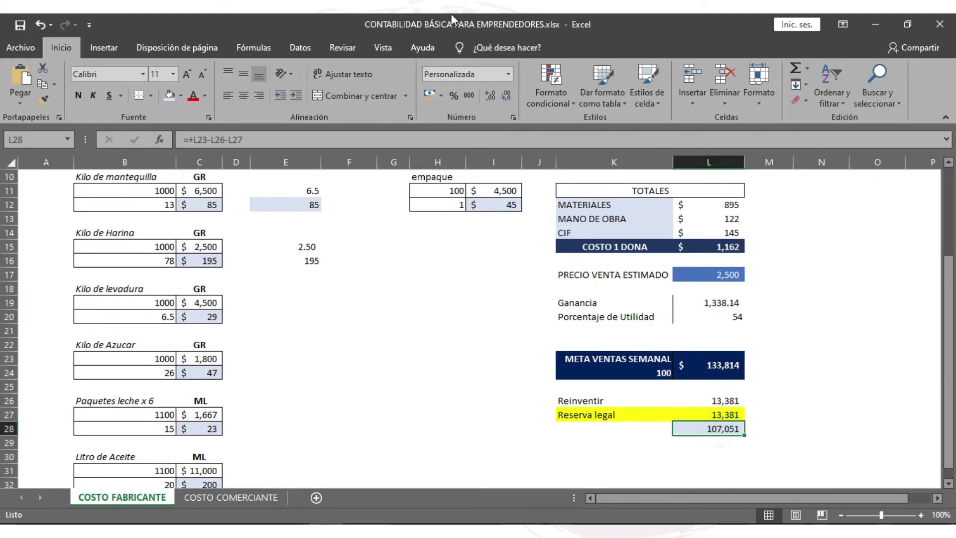
left_click(306, 133)
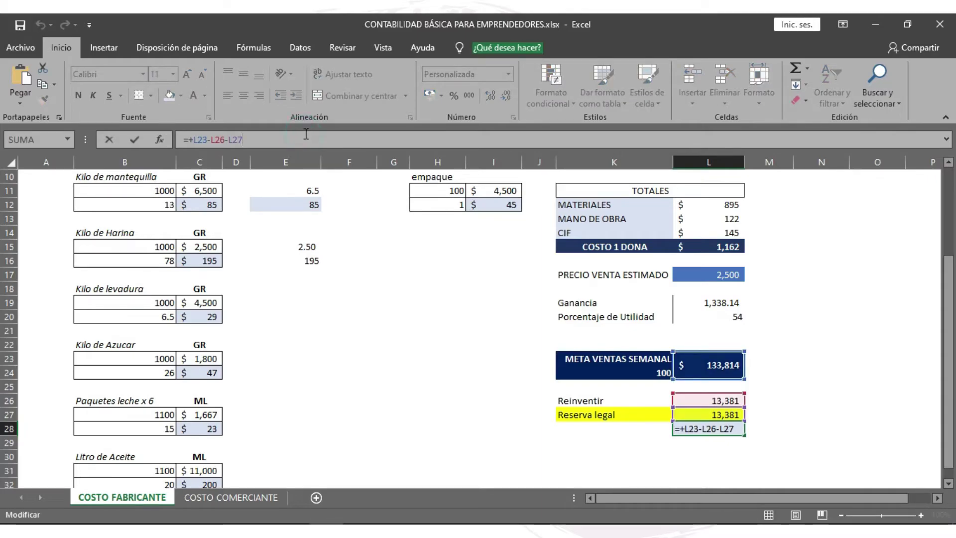
key("Return")
Step: Go to the COSTO COMERCIANTE sheet and review the CIF, MANO DE OBRA and PRODUCTO cost headers
left_click(200, 483)
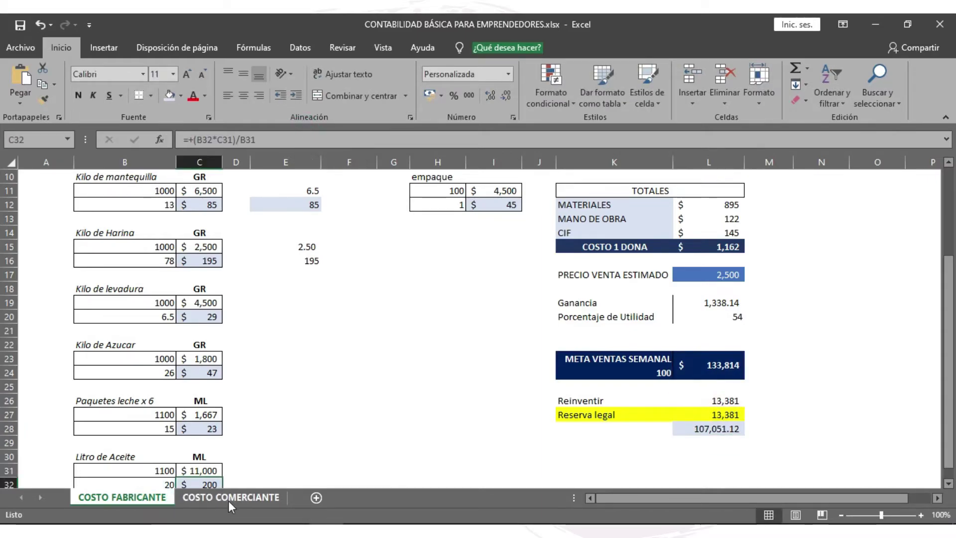
left_click(239, 497)
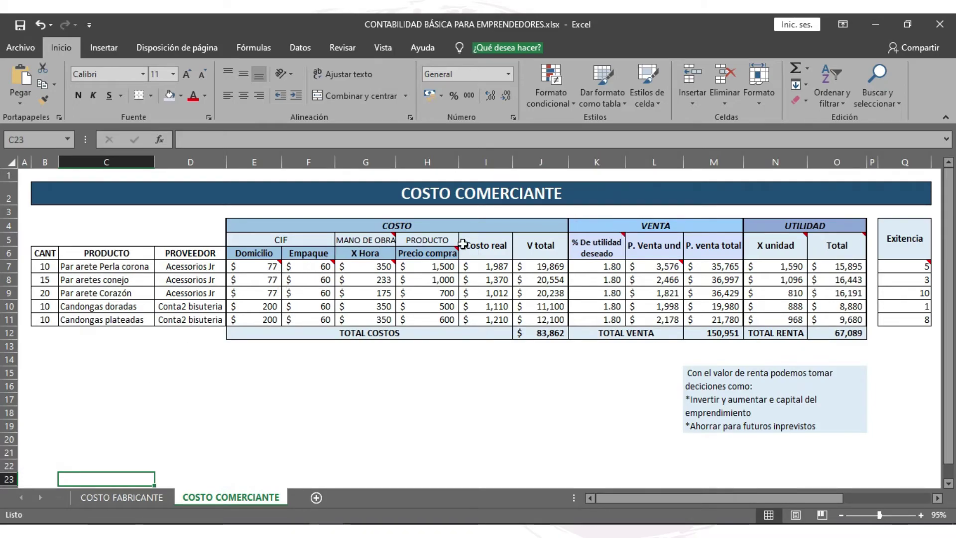
left_click(294, 239)
left_click(349, 244)
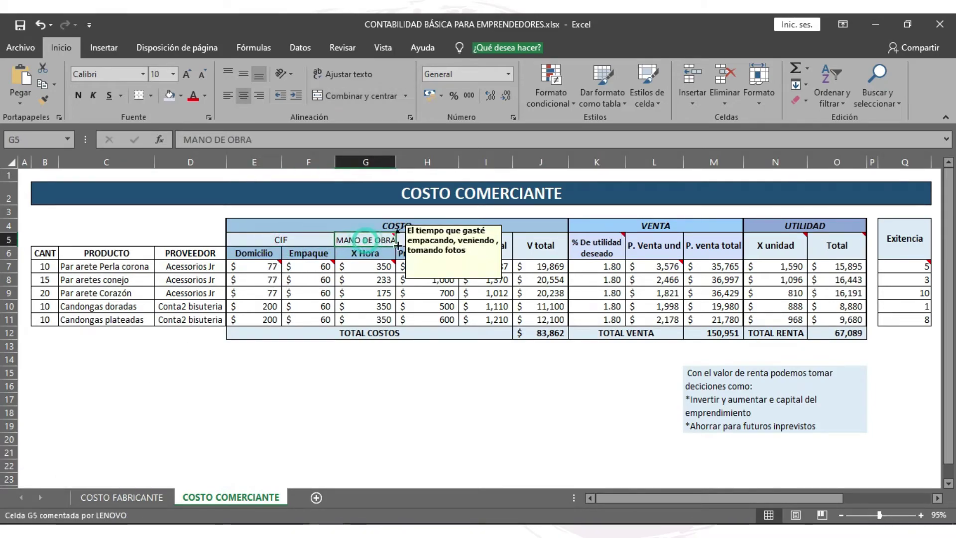
left_click(438, 240)
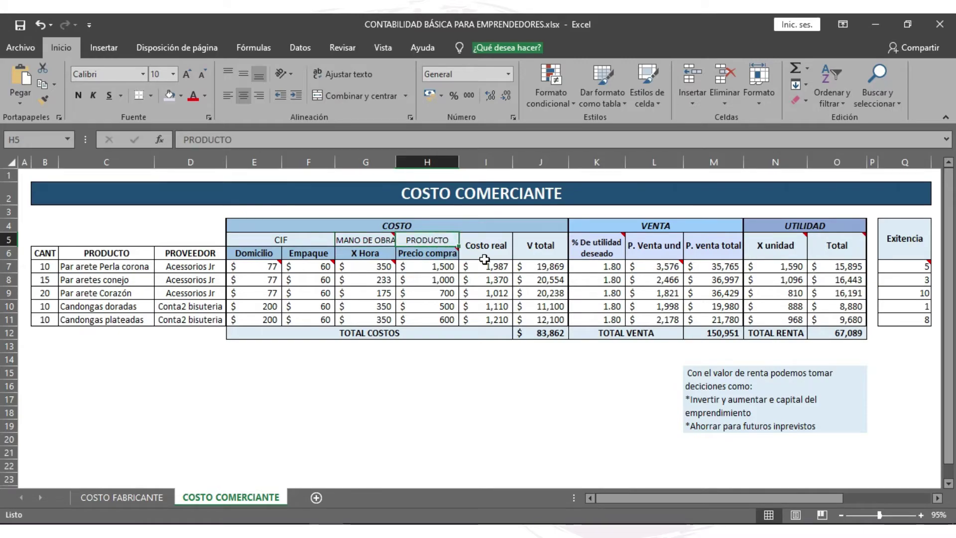
Step: Set E7 to =5000/($B$7+$B$8+$B$9) so Domicilio reads 111, then review Costo real and V total
left_click(260, 268)
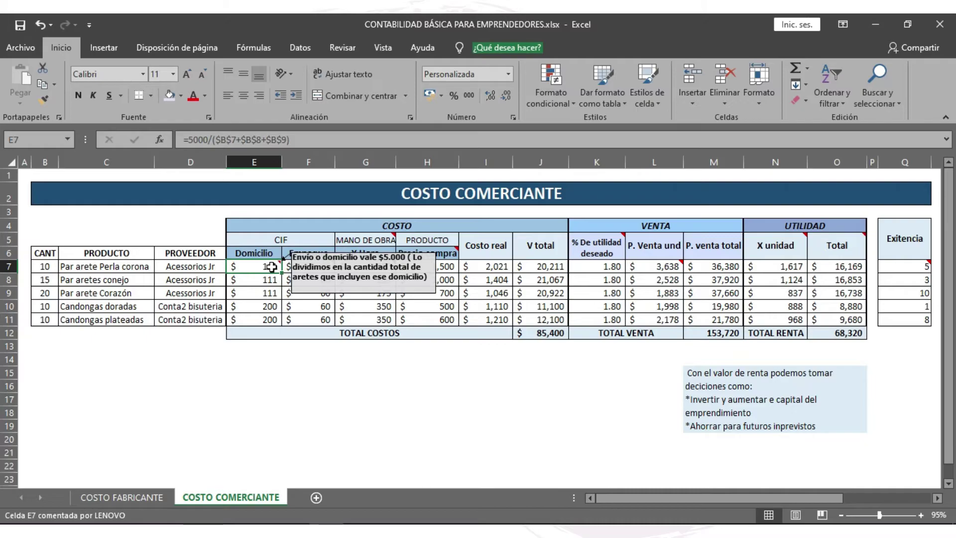
mouse_move(212, 269)
left_mouse_down()
mouse_move(202, 298)
mouse_move(44, 294)
left_mouse_up()
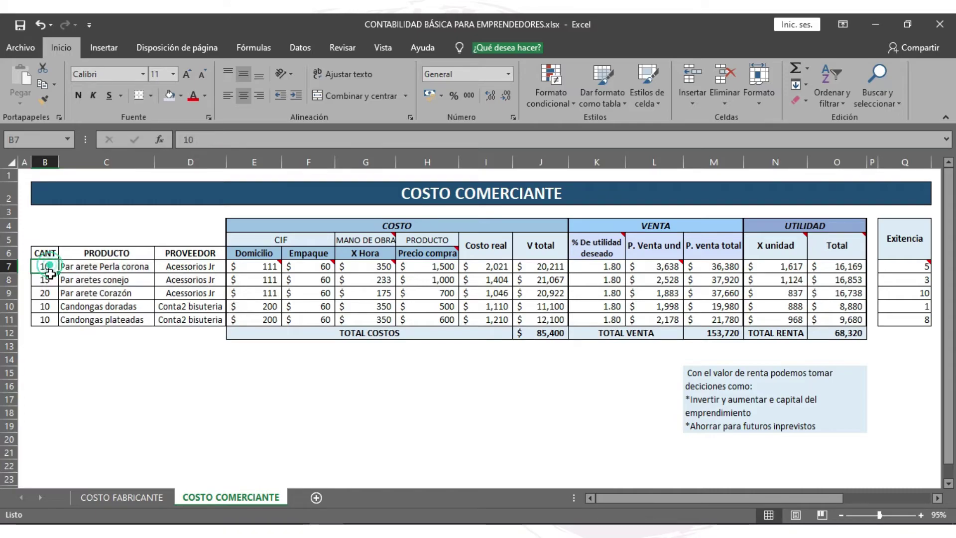
left_click(257, 264)
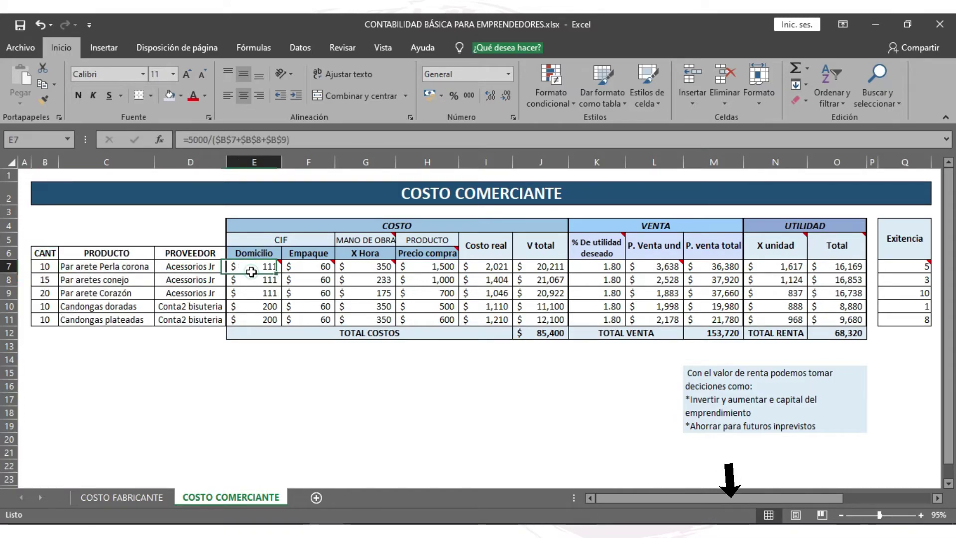
left_click(256, 139)
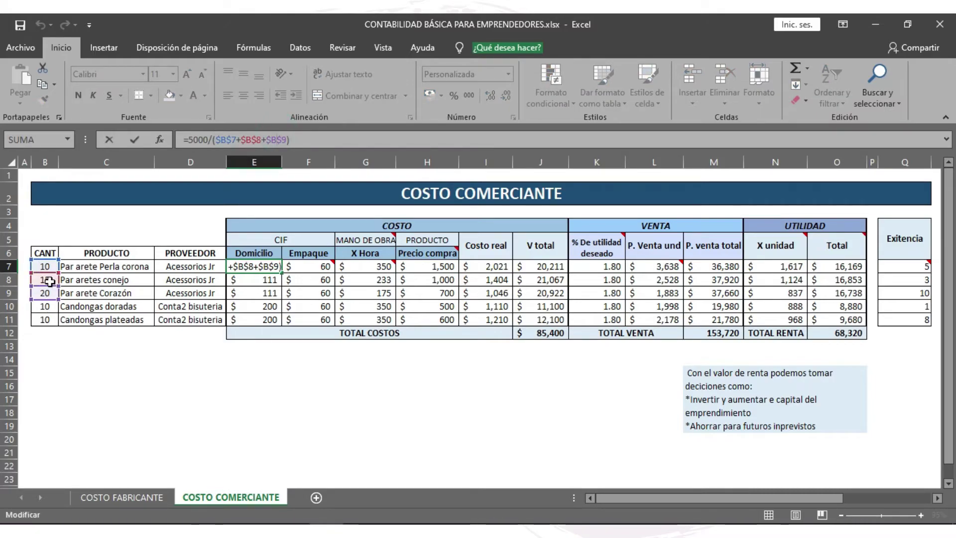
left_click_drag(487, 246, 498, 318)
left_click_drag(535, 246, 534, 327)
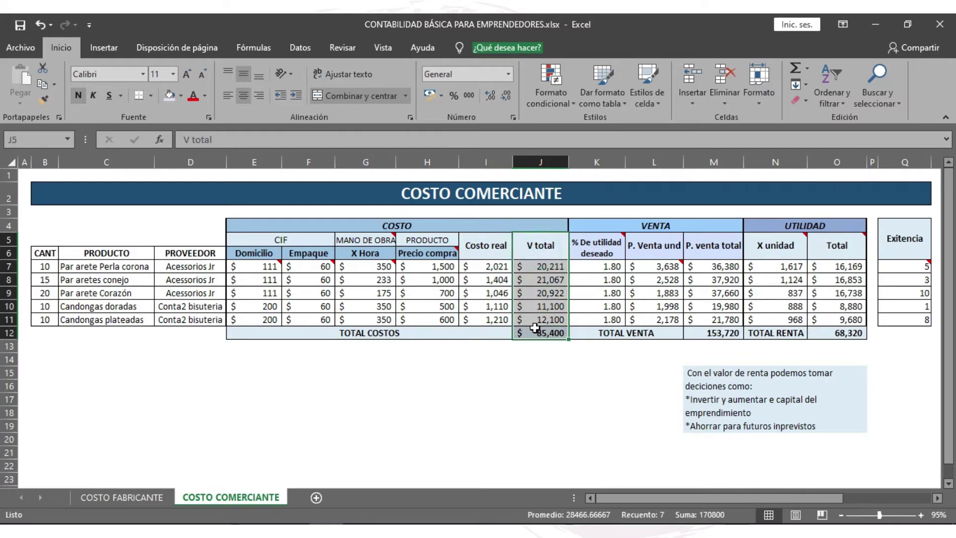
Step: Change the unit sale price in L7 from =+I7*1.8 to =+I7*K7
left_click(597, 266)
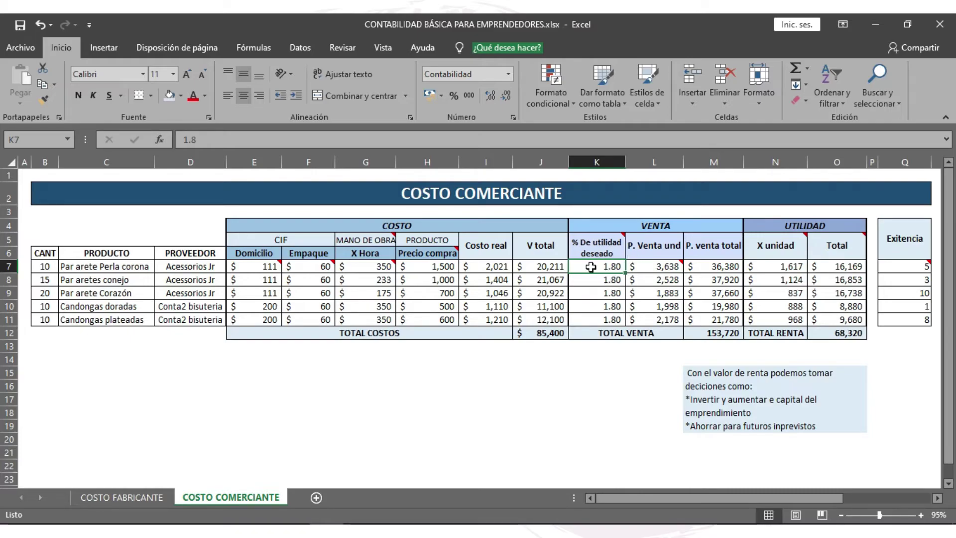
key("Right")
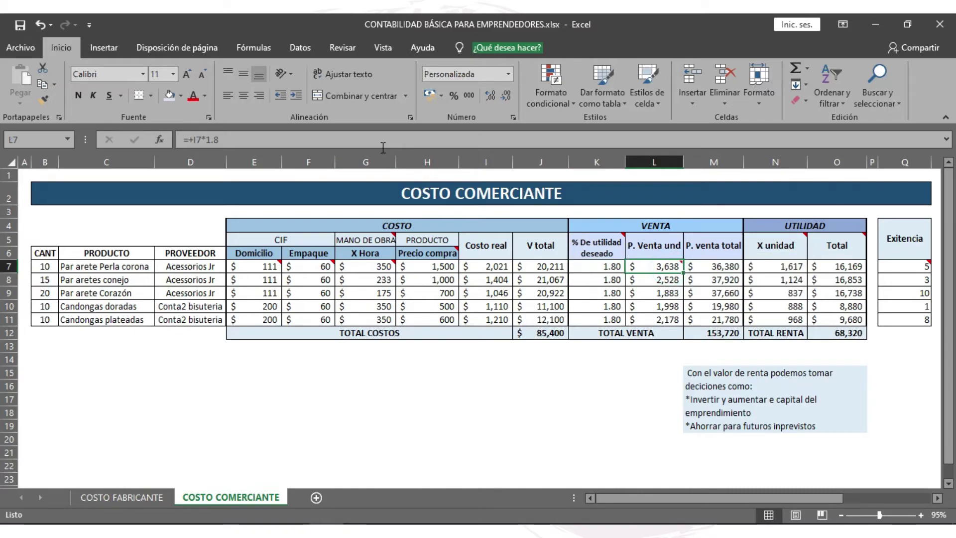
left_click(405, 133)
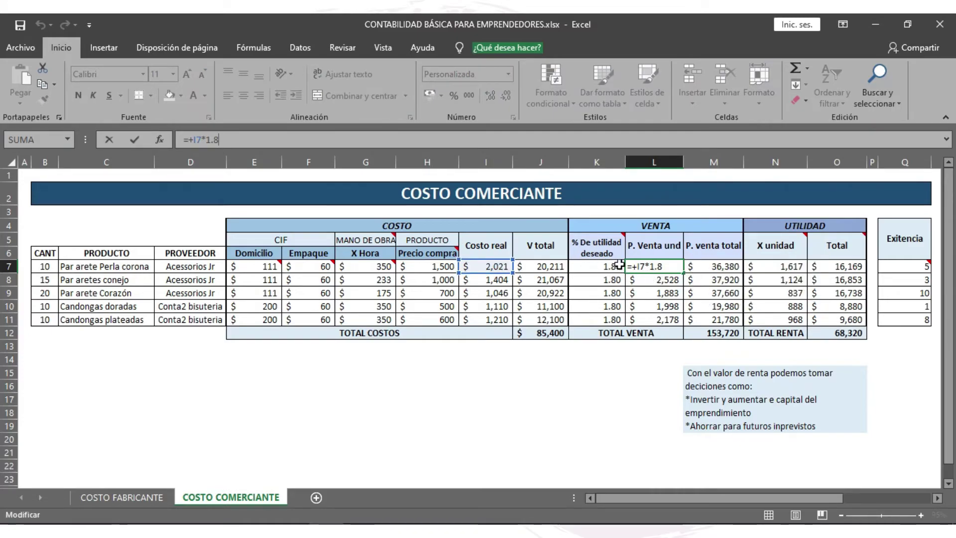
mouse_move(654, 266)
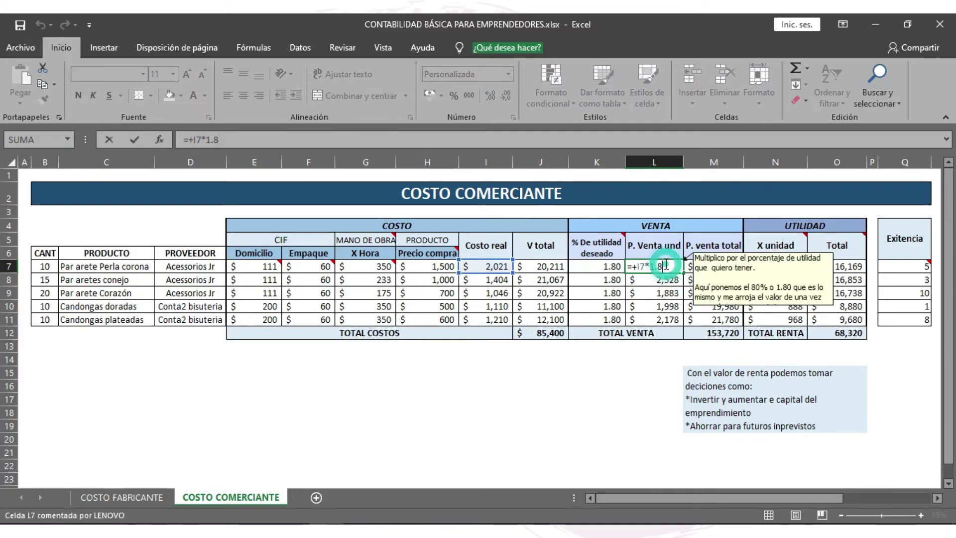
key("BackSpace")
key("BackSpace")
key("BackSpace")
left_click(601, 266)
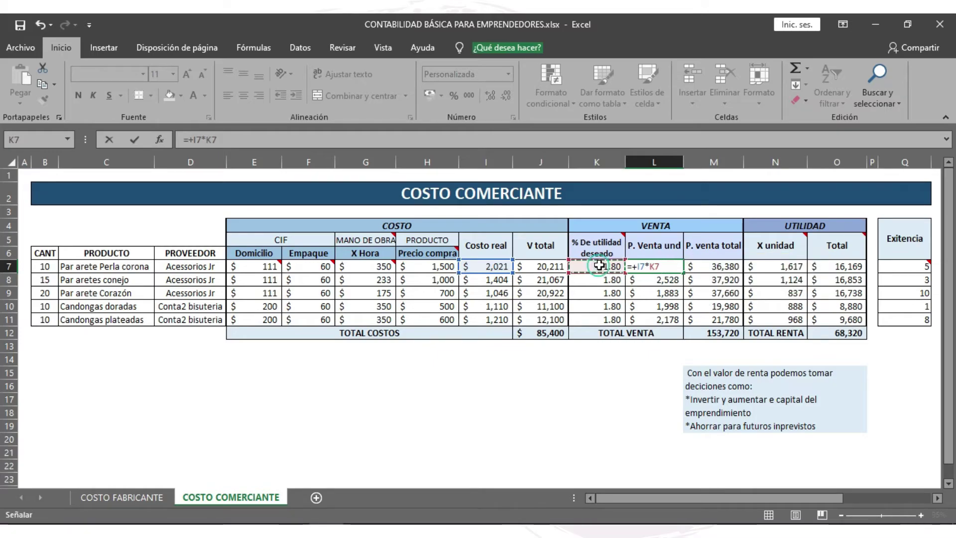
key("Return")
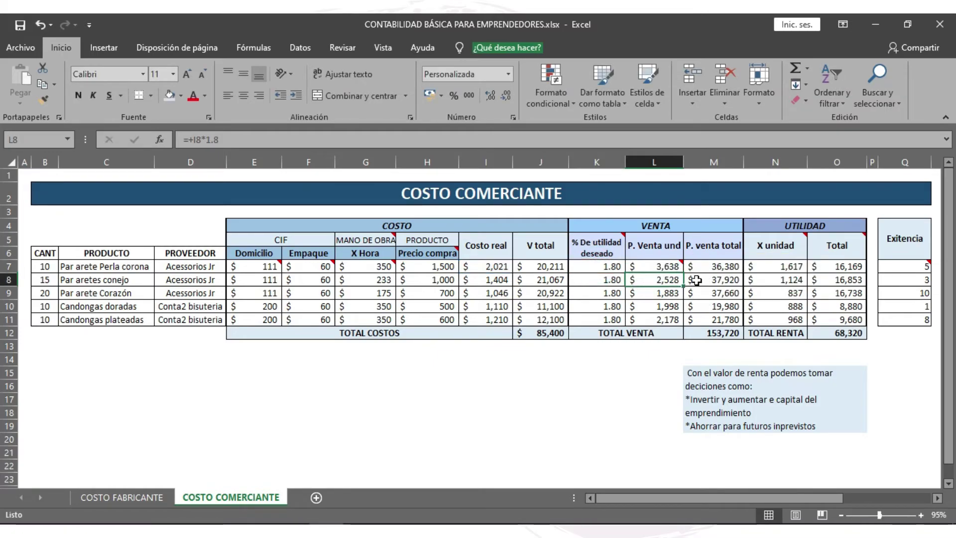
Step: Check the unit profit formula =+L7-I7 giving 1,617 in N7 and the row below
left_click(669, 271)
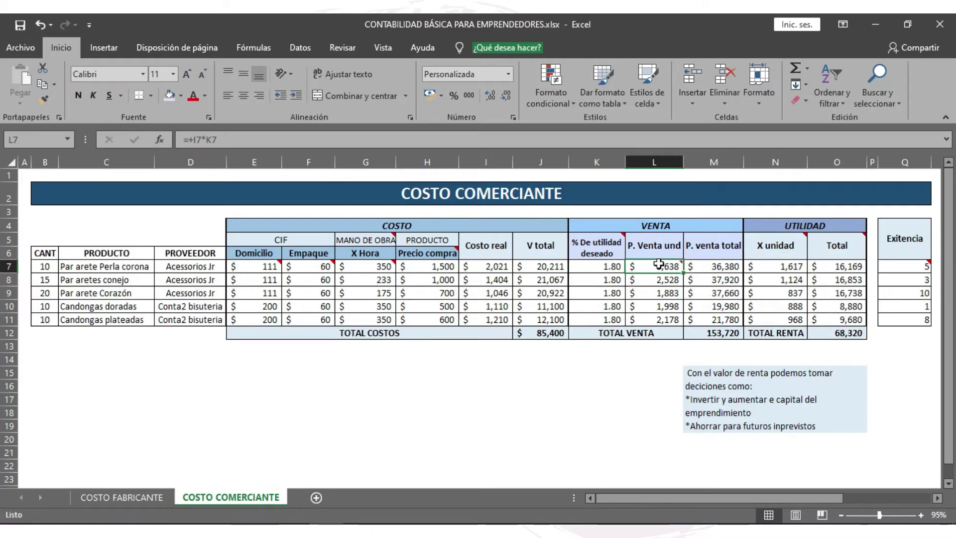
key("Down")
key("Right")
key("Right")
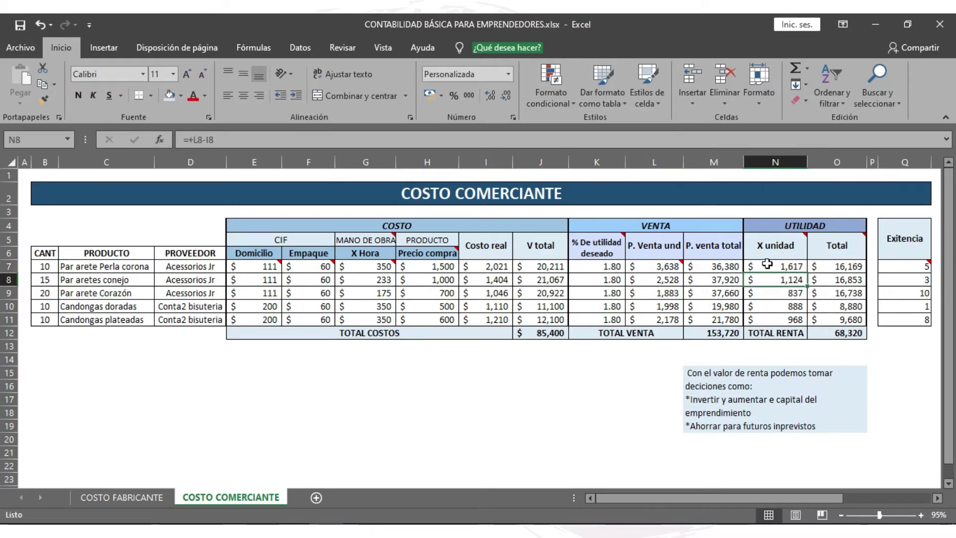
left_click(767, 264)
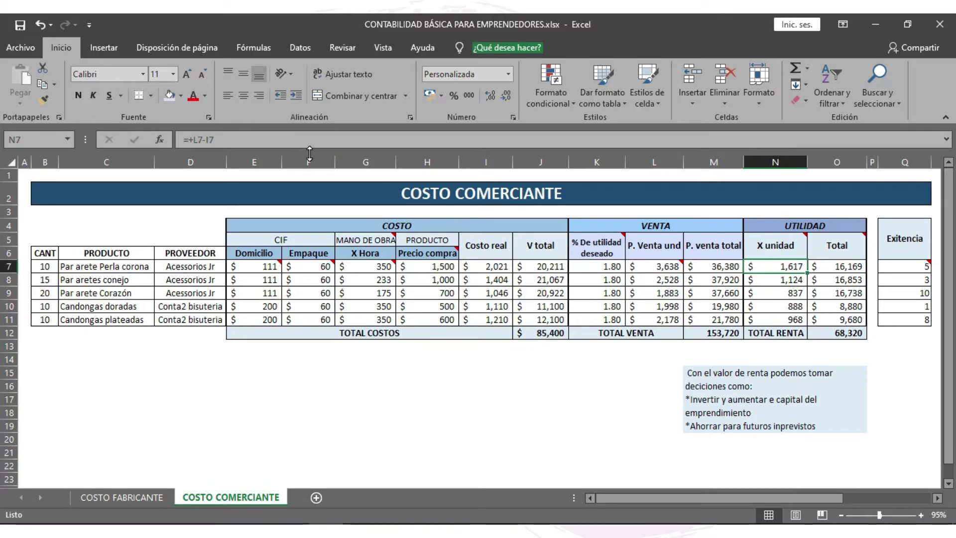
left_click(321, 140)
Step: Enter =+I7*80% in N13 below TOTAL RENTA, giving 1,617
left_click(759, 346)
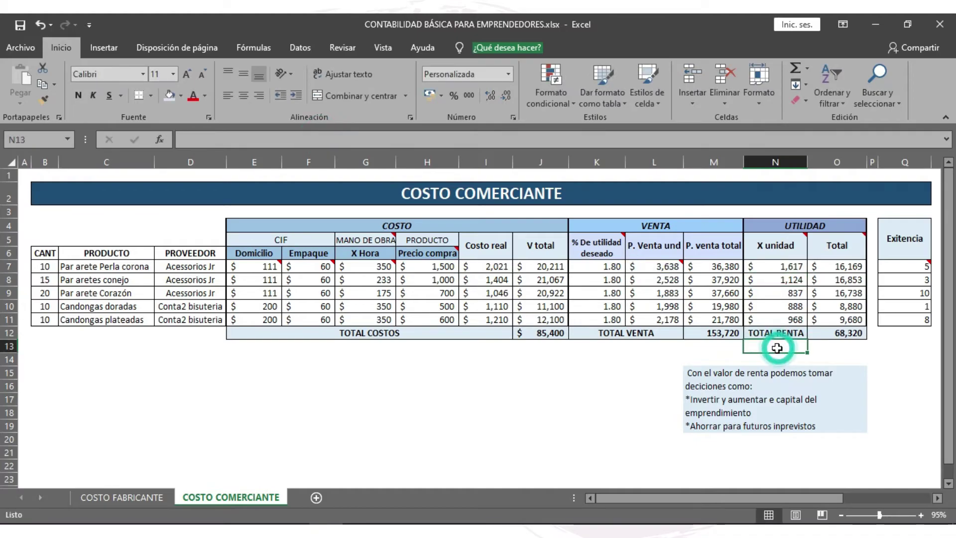
type("+")
left_click(503, 266)
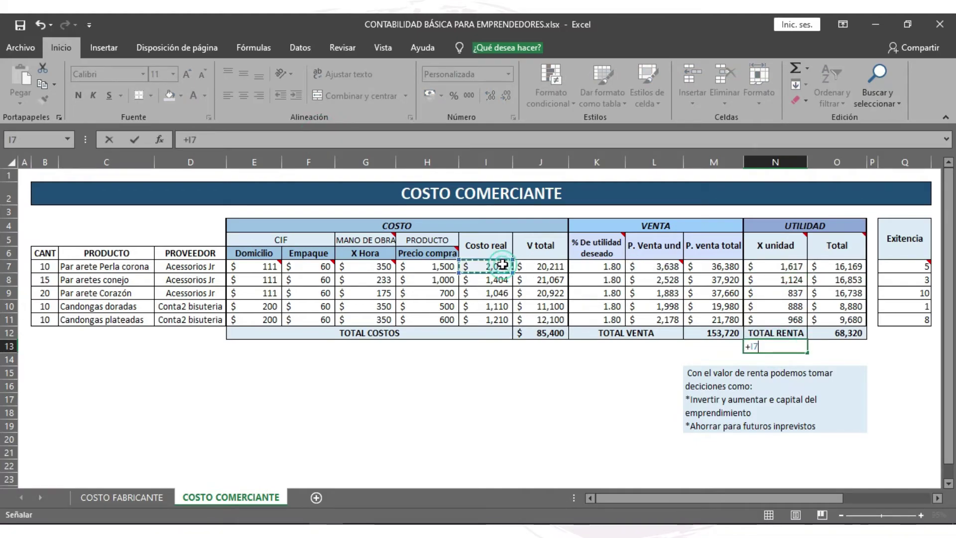
type("*")
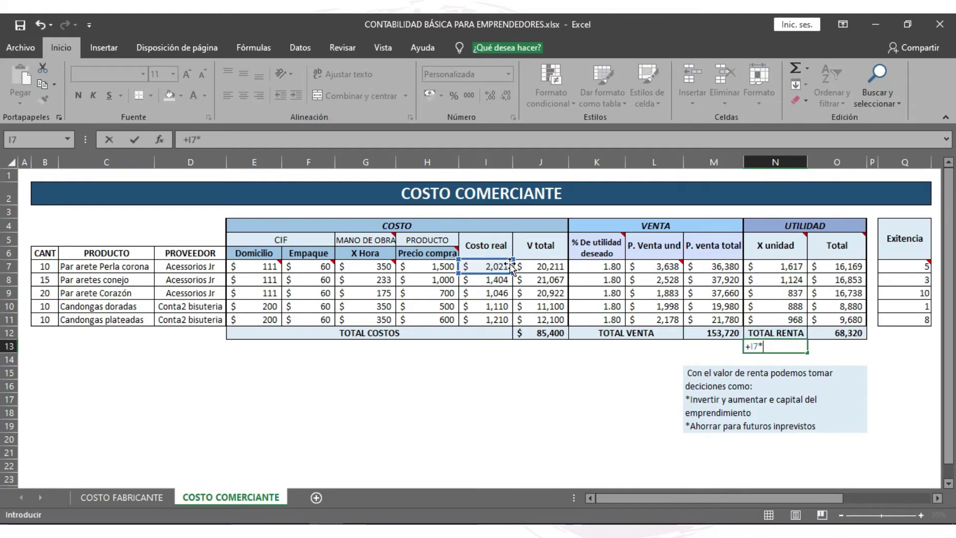
key("Return")
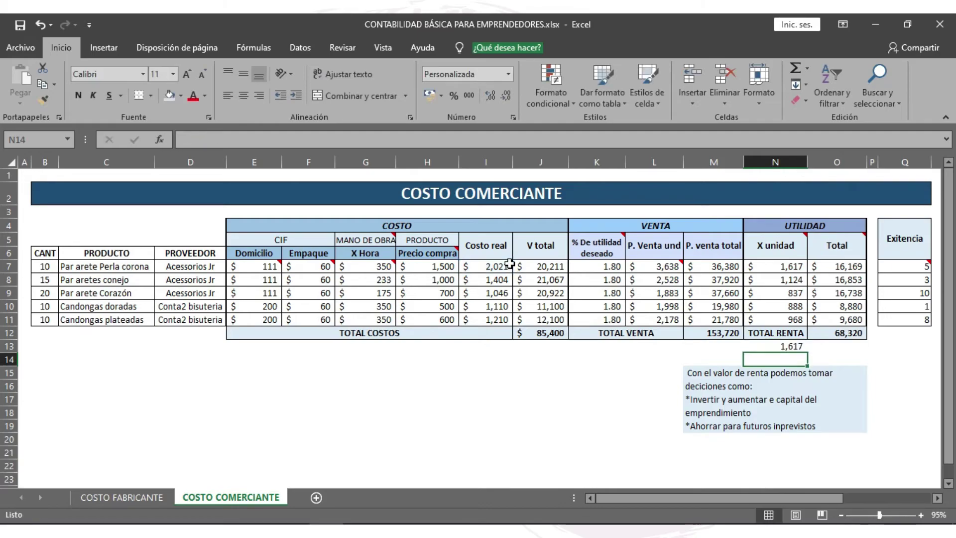
Step: Compare the 1,617 in N13 with the first earring's unit profit and real cost
left_click(746, 348)
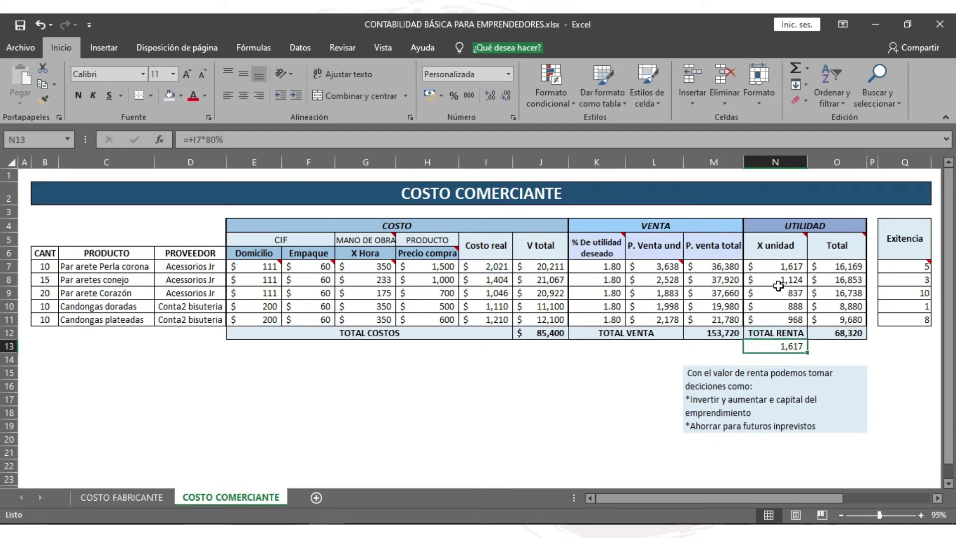
left_click(794, 267)
left_click(789, 346)
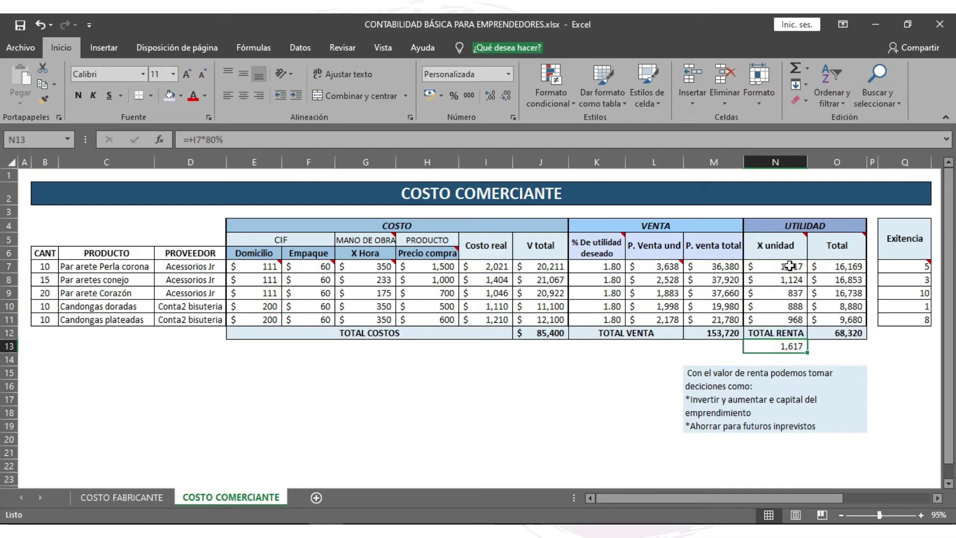
left_click(789, 266)
left_click(486, 269)
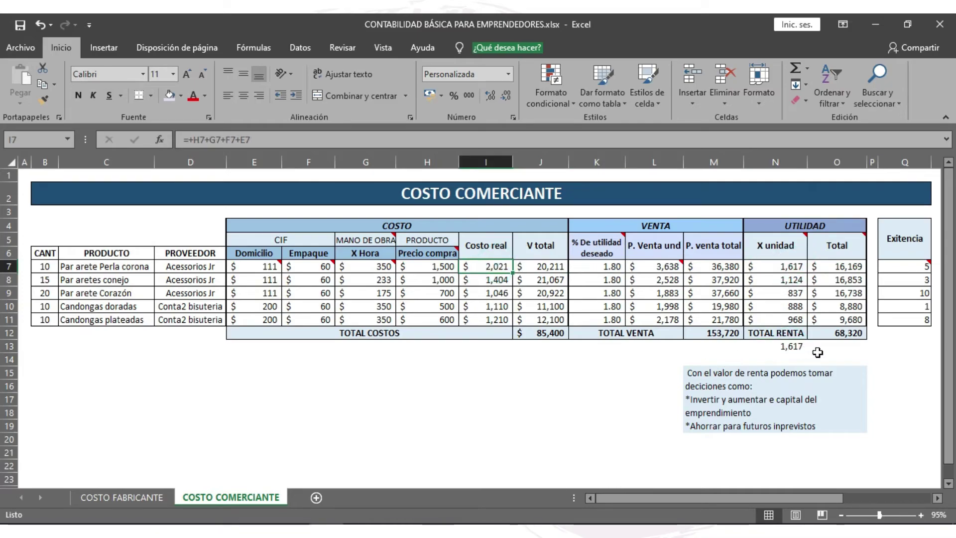
left_click(793, 348)
mouse_move(654, 267)
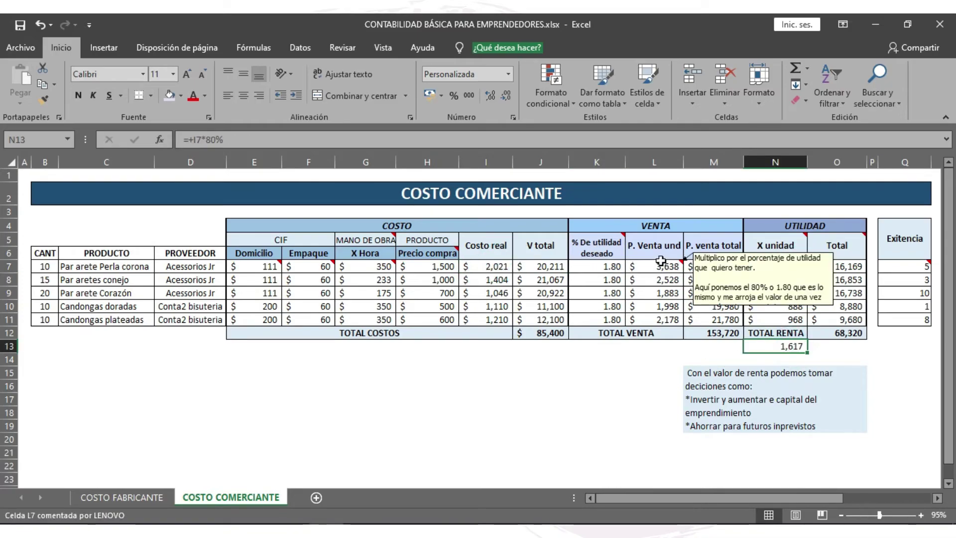
left_click(672, 267)
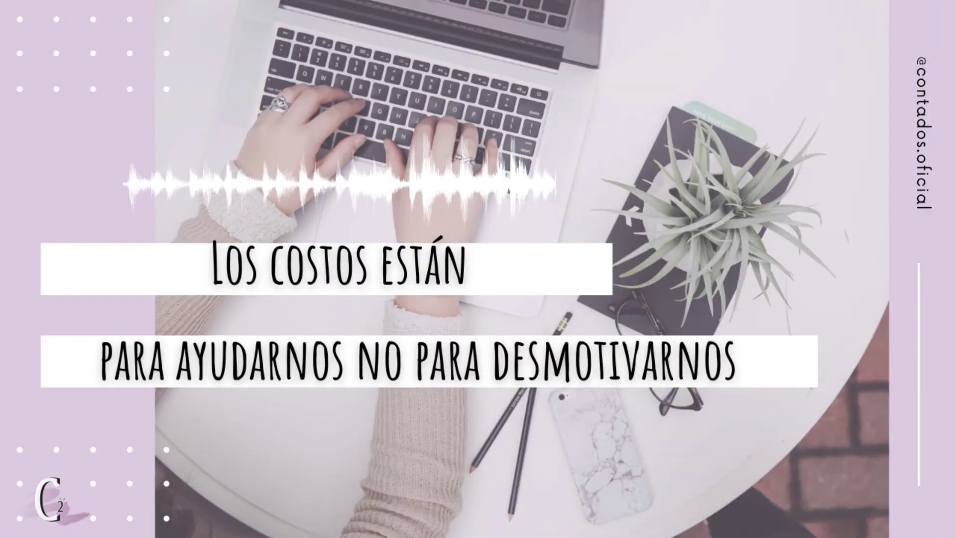